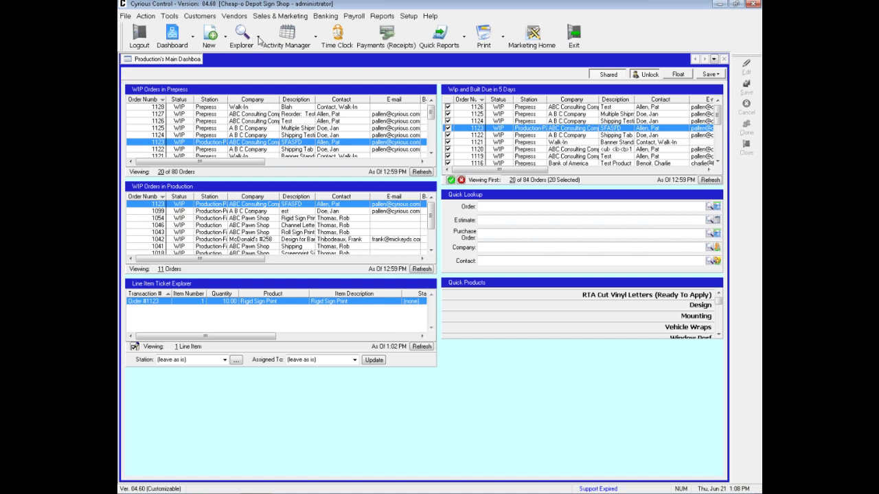
# Step: List the client companies, open the Kyle's Test Company record and display its user defined fields
pyautogui.click(259, 40)
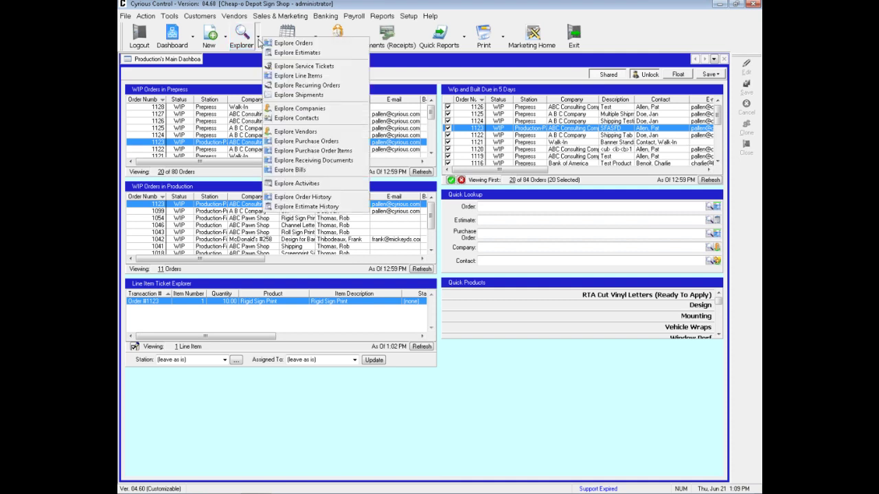
pyautogui.click(286, 108)
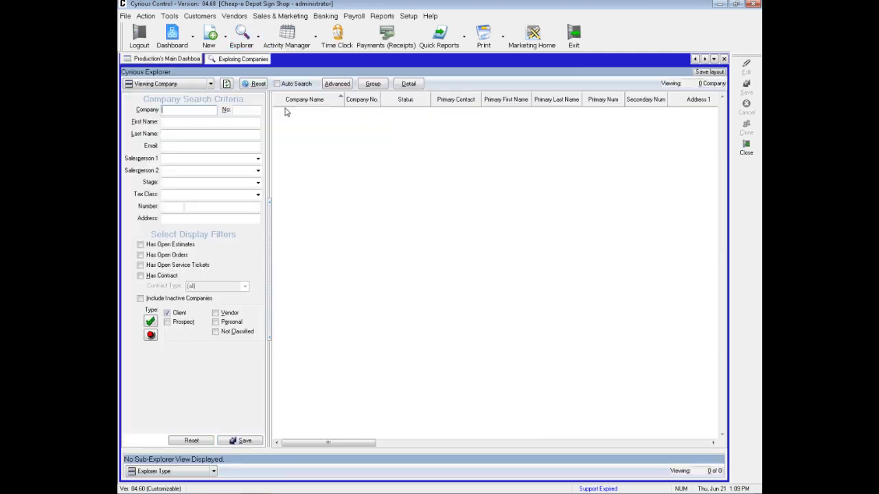
pyautogui.click(227, 84)
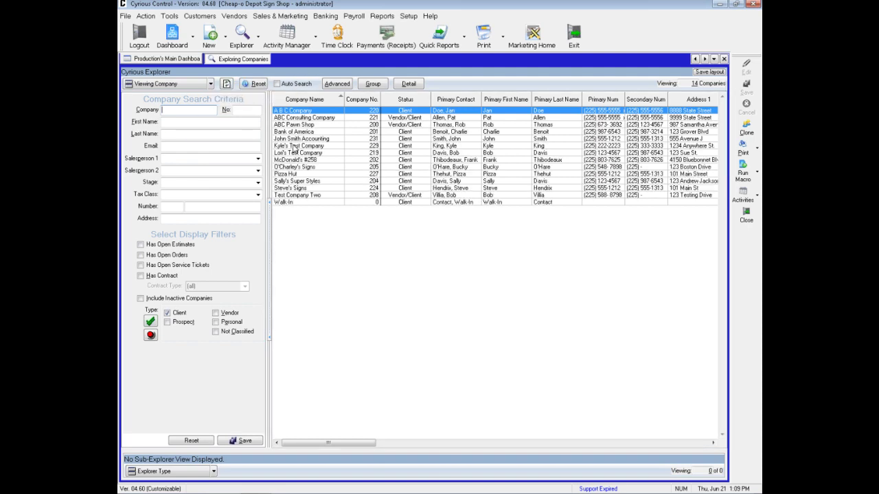
pyautogui.doubleClick(296, 147)
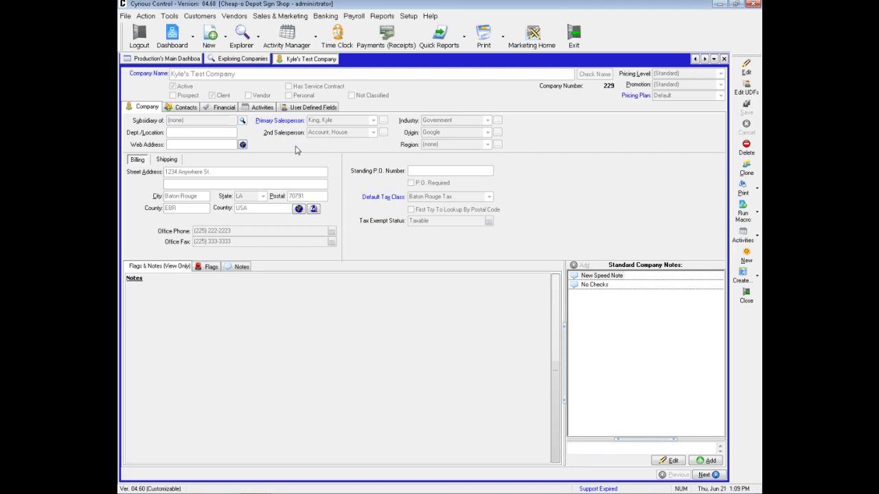
pyautogui.click(306, 110)
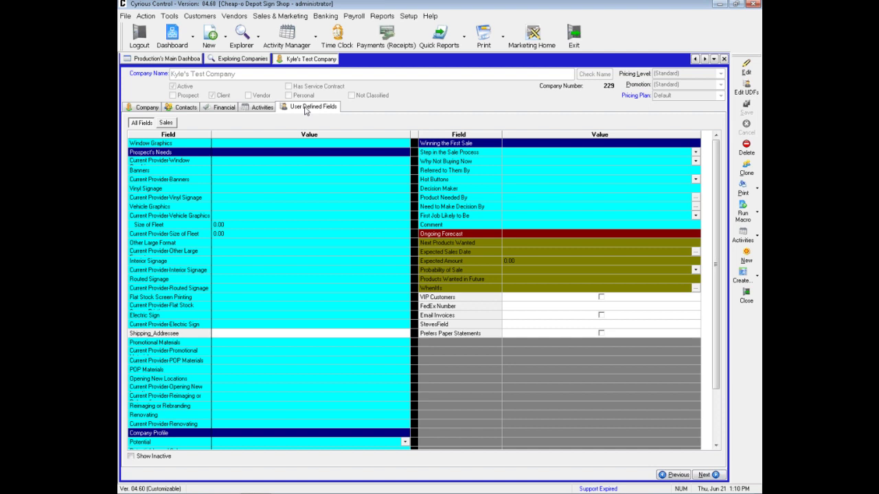
# Step: Display the user defined fields of the primary contact of Kyle's Test Company
pyautogui.click(182, 107)
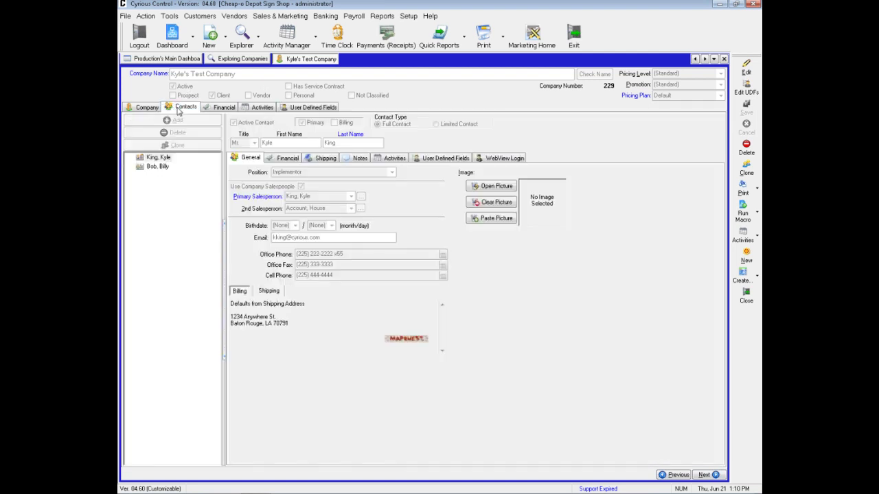
pyautogui.click(163, 158)
pyautogui.click(437, 158)
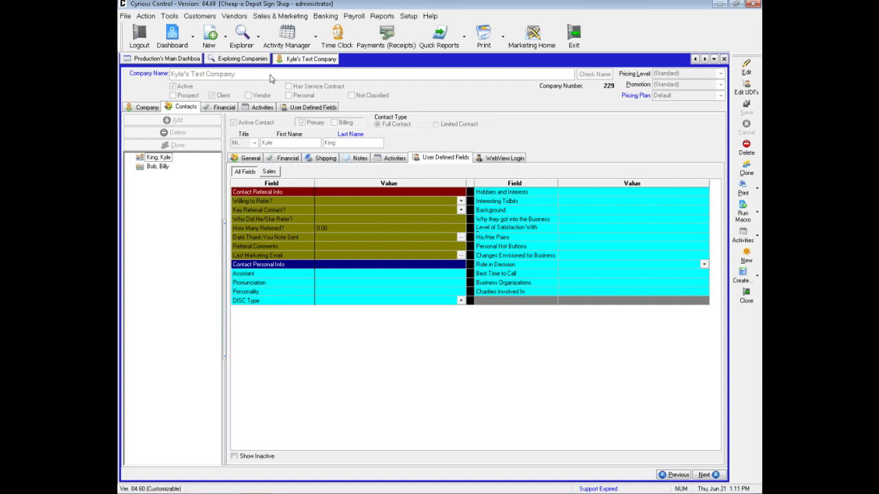
# Step: List all orders, open the ABC Consulting Company order described as SFASFD and display its user defined fields
pyautogui.click(259, 39)
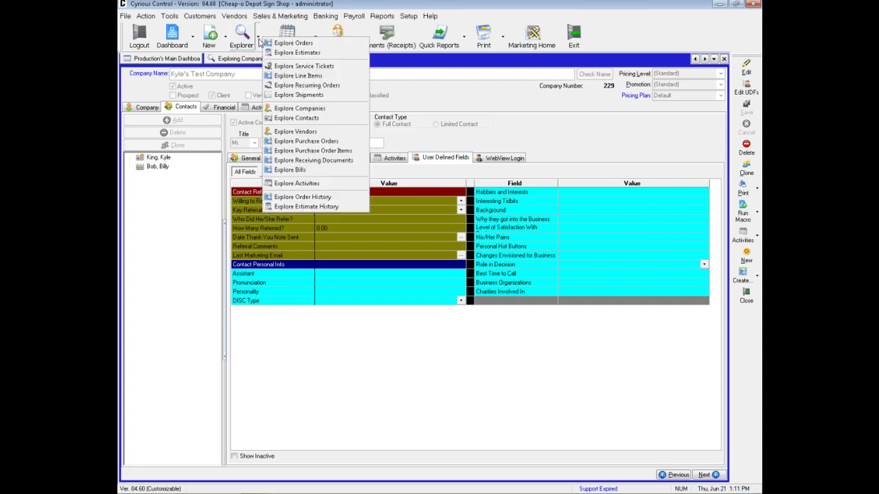
pyautogui.click(283, 45)
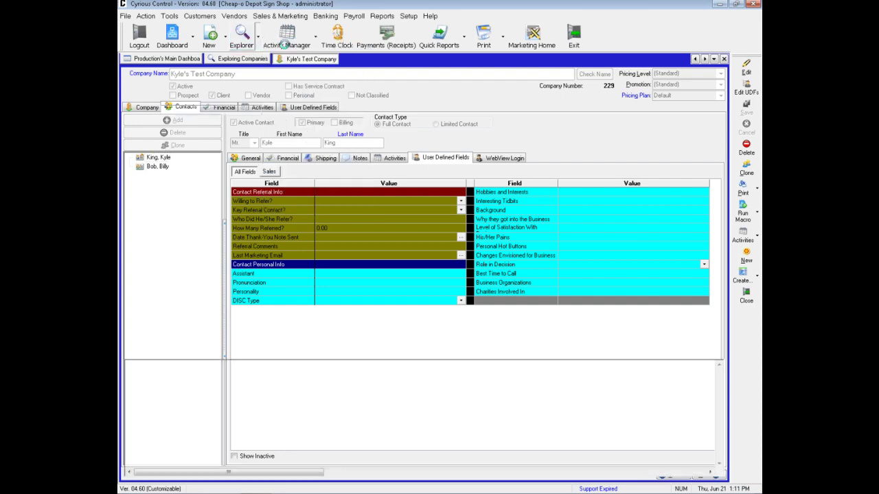
pyautogui.click(283, 44)
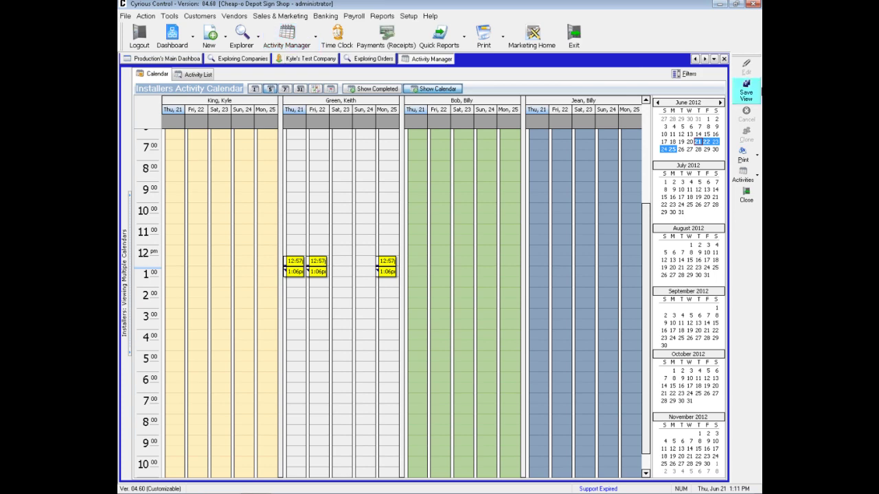
pyautogui.click(723, 59)
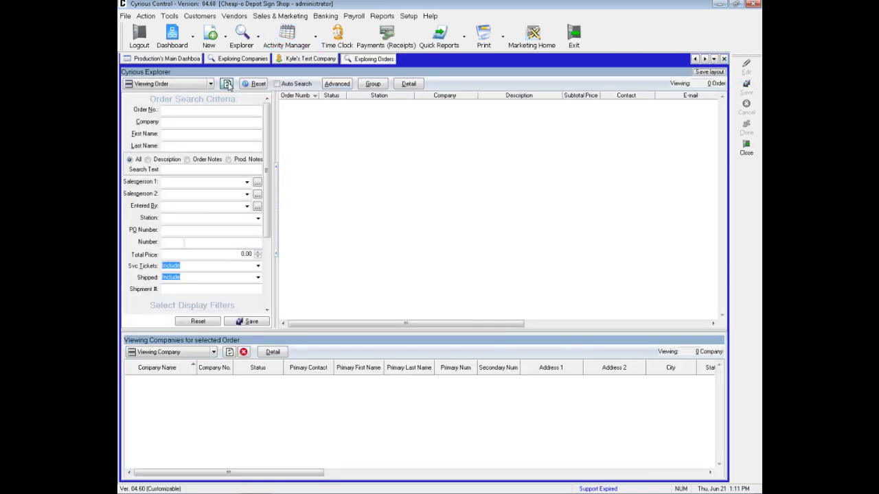
pyautogui.click(227, 83)
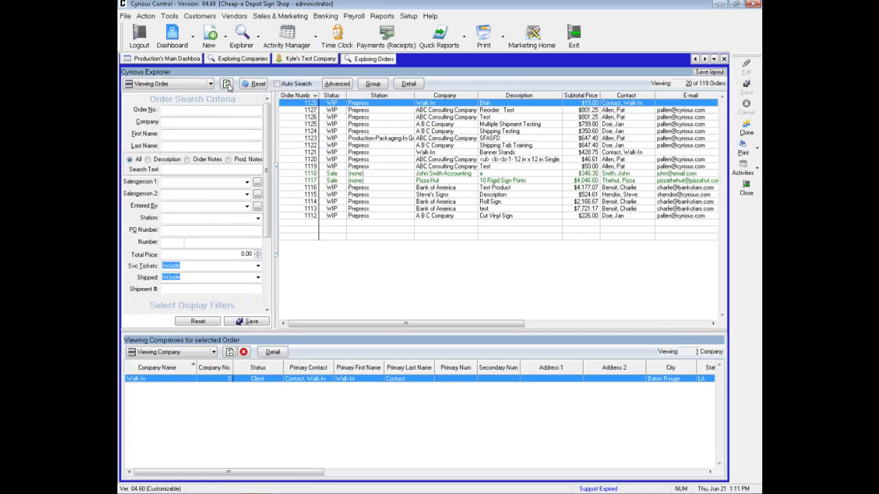
pyautogui.click(340, 138)
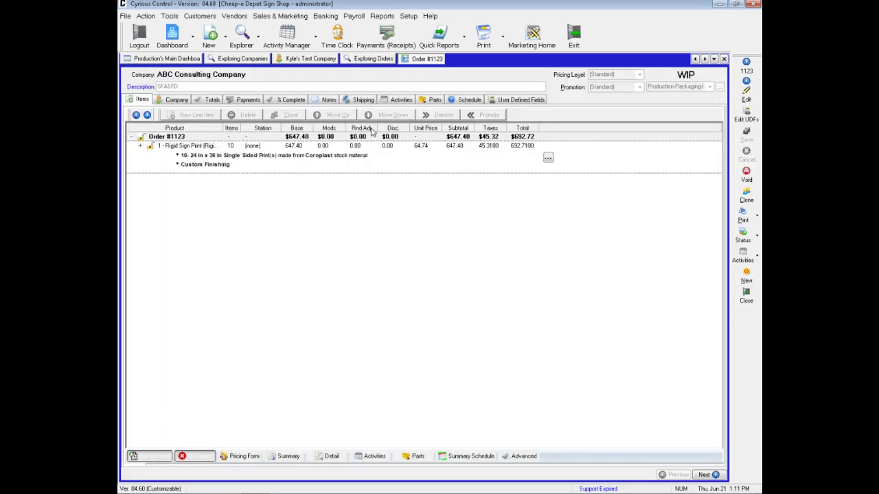
pyautogui.click(523, 102)
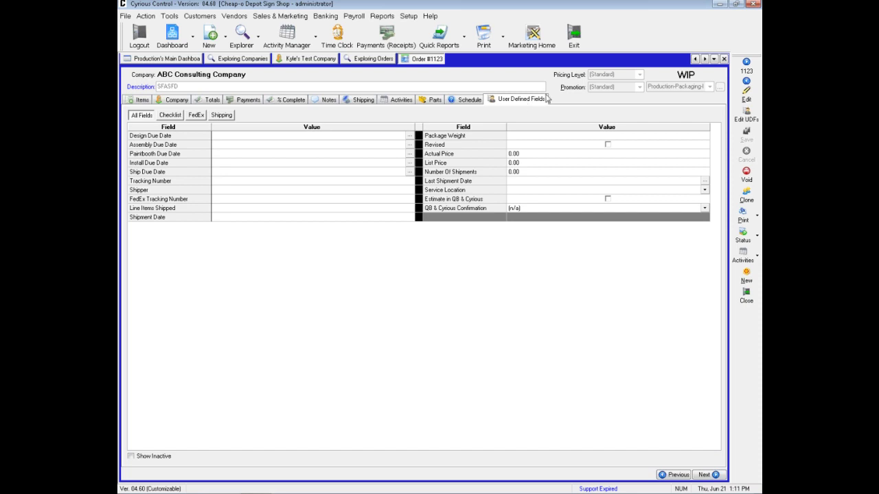
# Step: Close the order, the order and company explorers, and the company record to return to the production dashboard
pyautogui.click(723, 60)
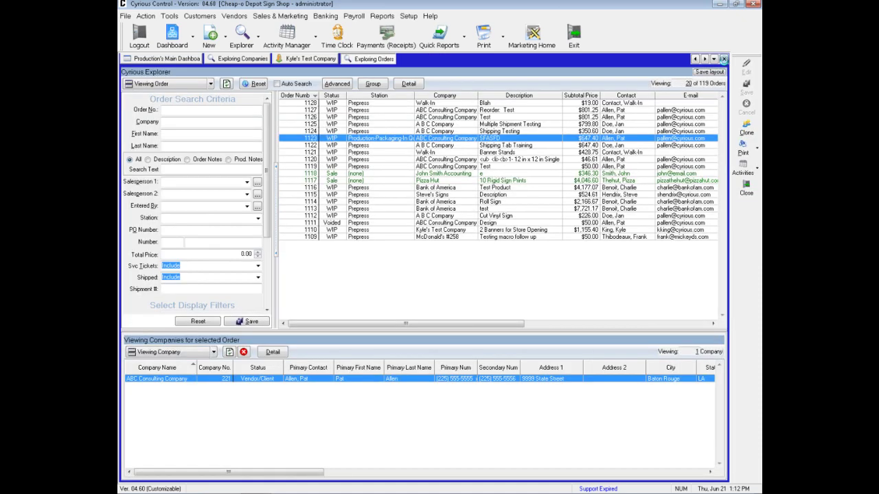
pyautogui.click(724, 60)
pyautogui.click(724, 60)
pyautogui.click(723, 59)
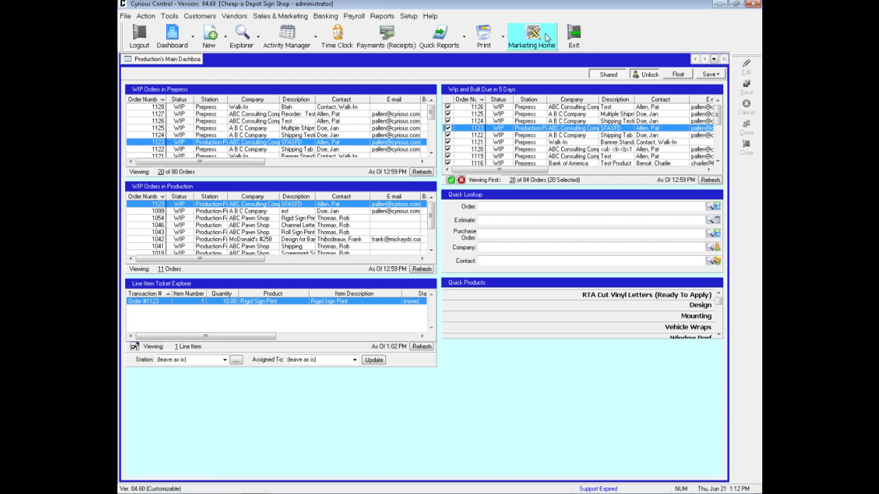
# Step: Open the User Defined Field Setup and review the Company, Contact and Transaction field lists
pyautogui.click(409, 17)
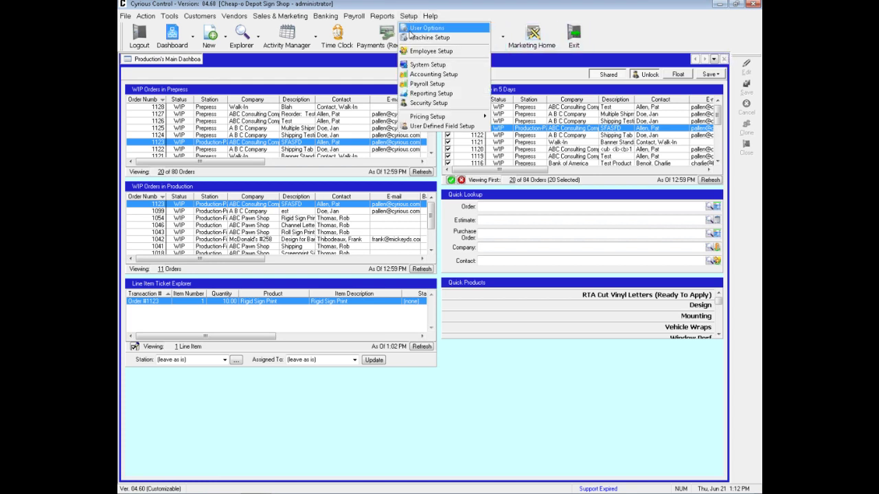
pyautogui.click(420, 127)
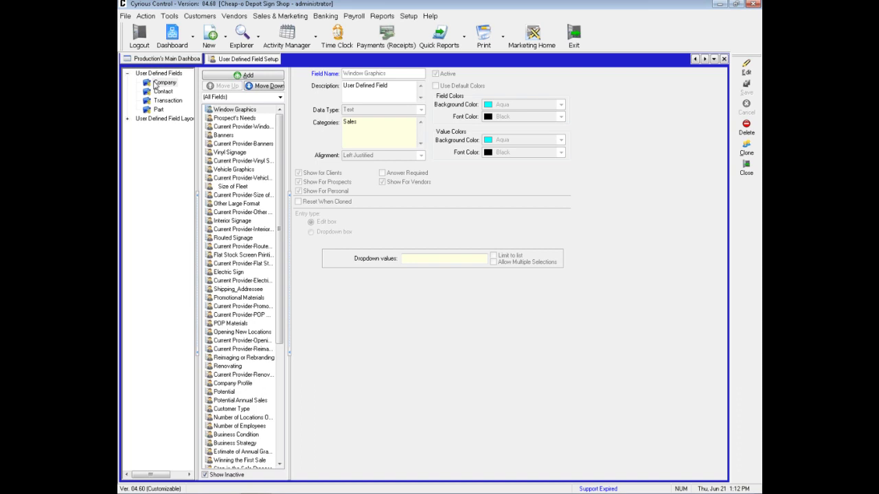
pyautogui.click(166, 84)
pyautogui.click(162, 93)
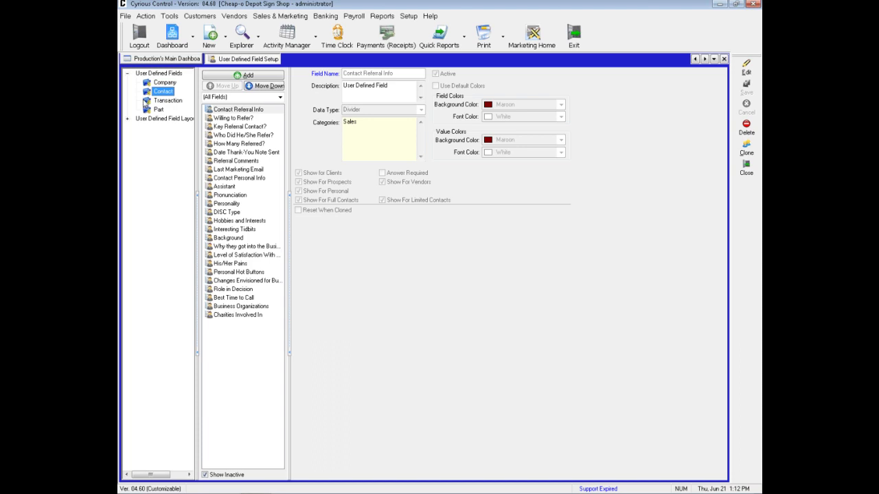
pyautogui.click(170, 103)
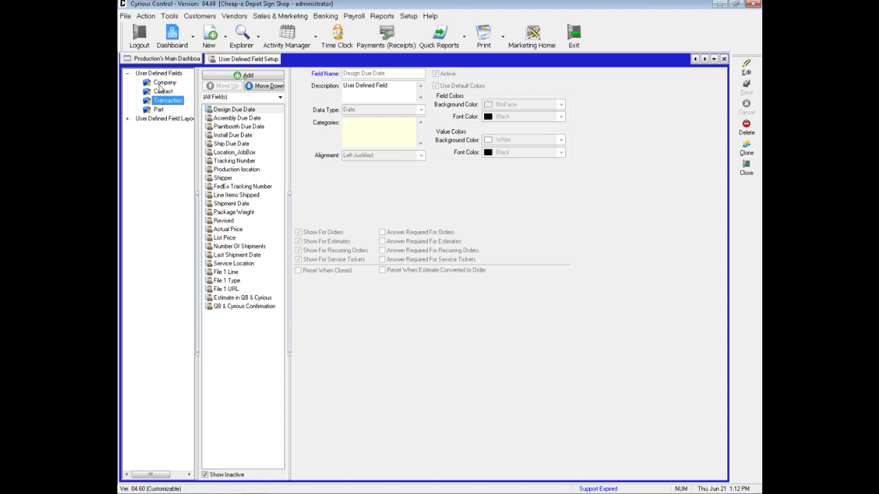
# Step: Add a new Company user defined field named "UPS Tracking Number"
pyautogui.click(162, 86)
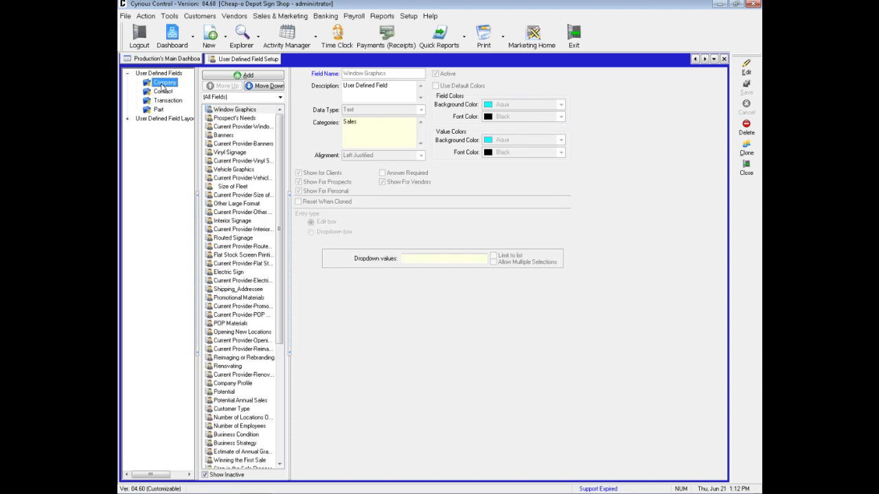
pyautogui.click(238, 76)
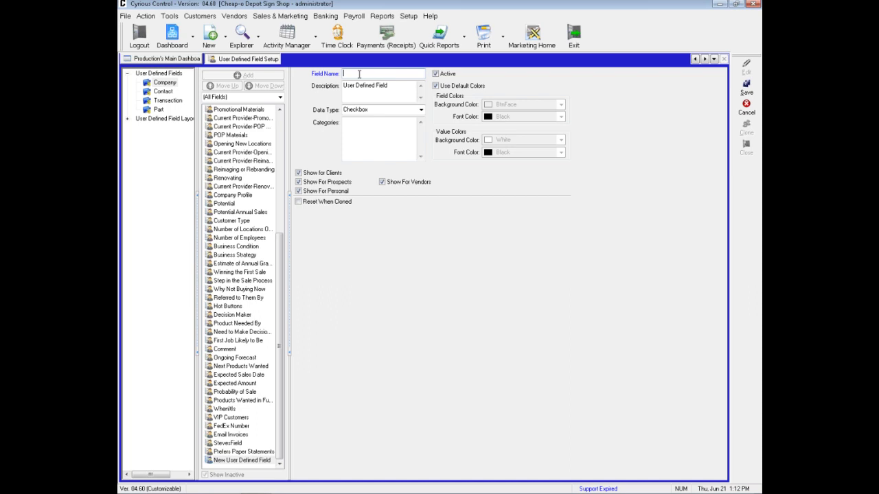
pyautogui.write('UPS Tracking Number')
pyautogui.press('Tab')
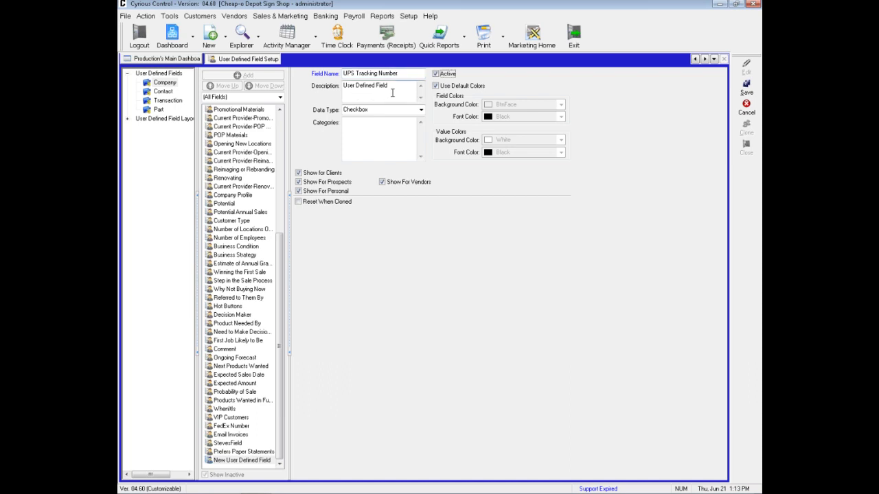
# Step: Replace the new field's description with "Customer's UPS Tracking number for their shipping account"
pyautogui.moveTo(392, 90); pyautogui.dragTo(329, 91)
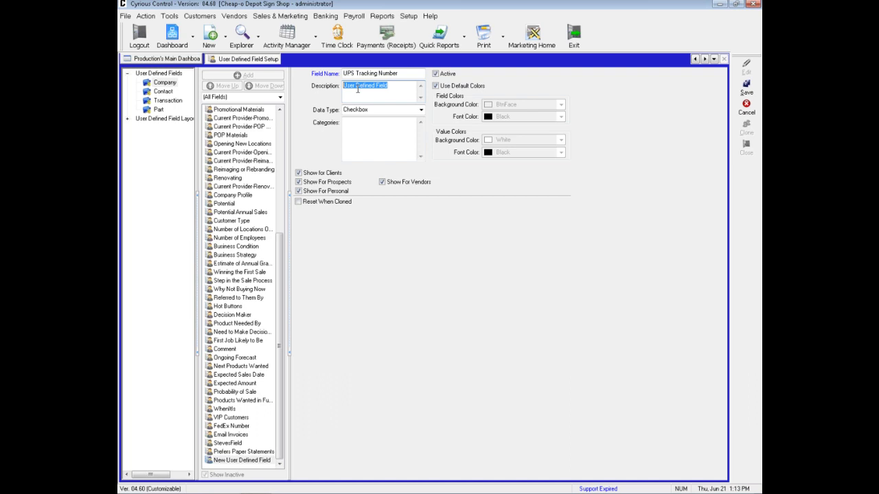
pyautogui.write("Customer's UPS Tracking number f")
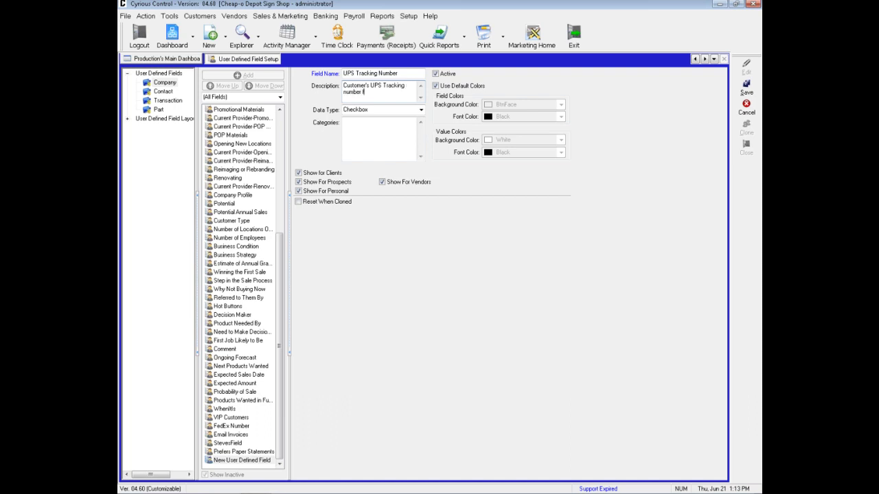
pyautogui.write('or their shipping account')
# Step: Set the data type of the UPS Tracking Number field to Text
pyautogui.click(421, 109)
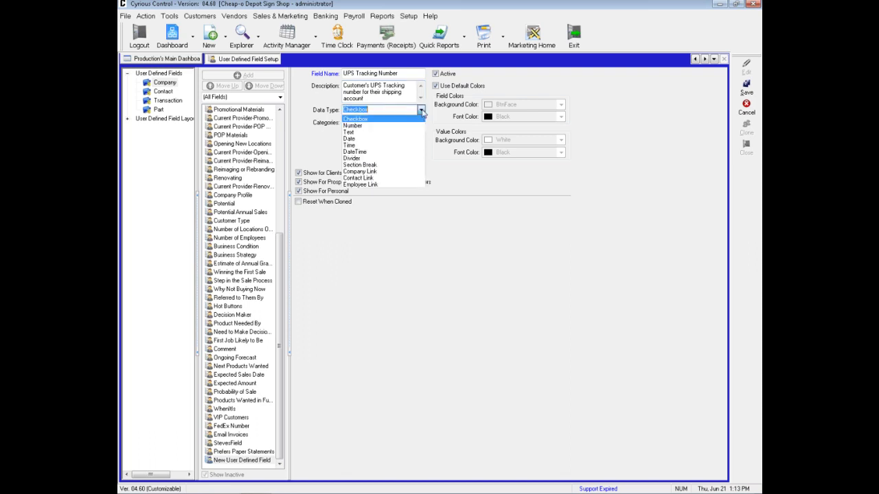
pyautogui.click(359, 125)
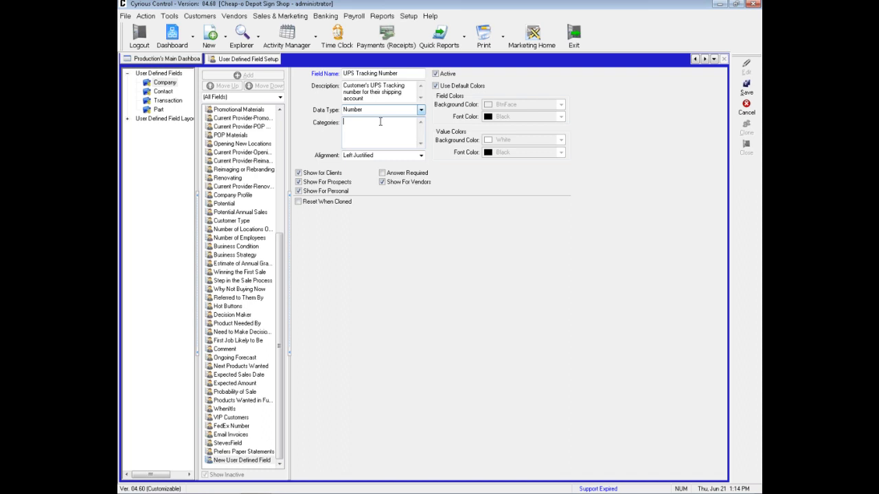
pyautogui.click(421, 111)
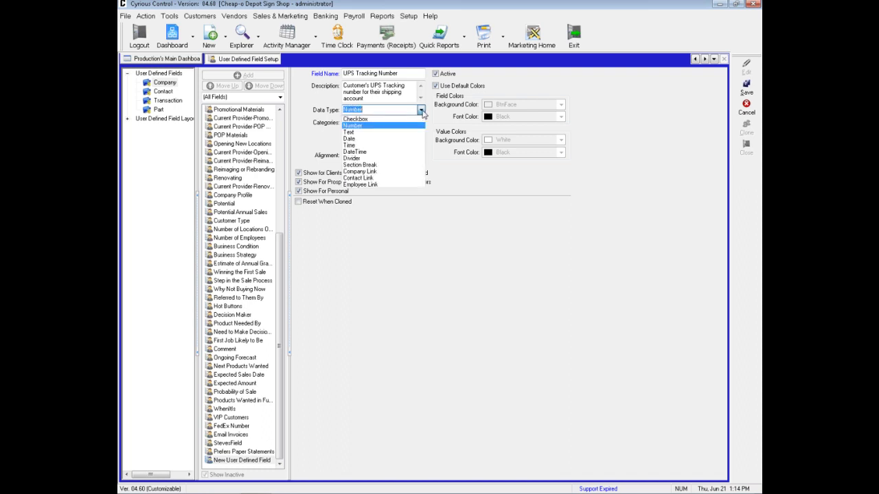
pyautogui.click(375, 134)
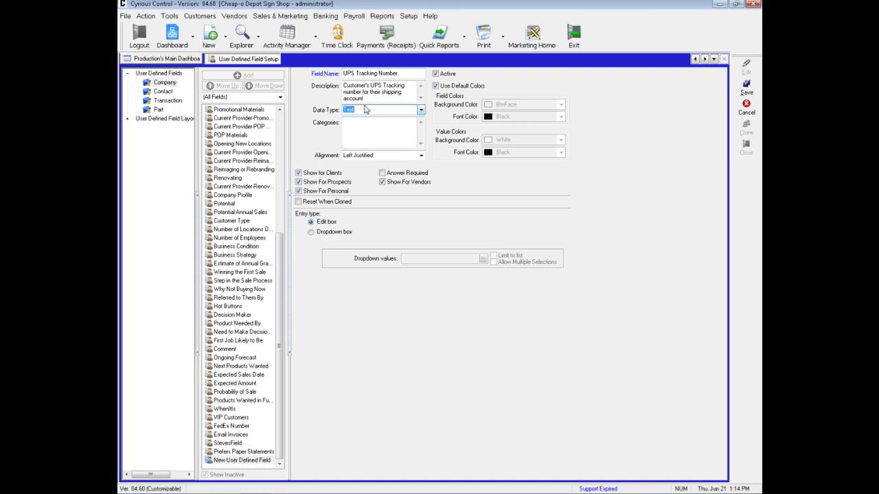
# Step: Make the text field a dropdown box with the entries Value 1, Value 2 and Value 3
pyautogui.click(311, 233)
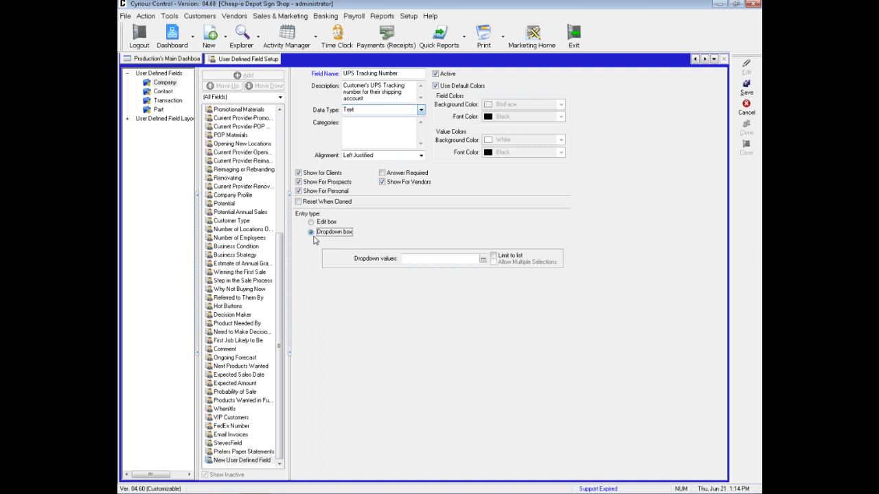
pyautogui.click(483, 259)
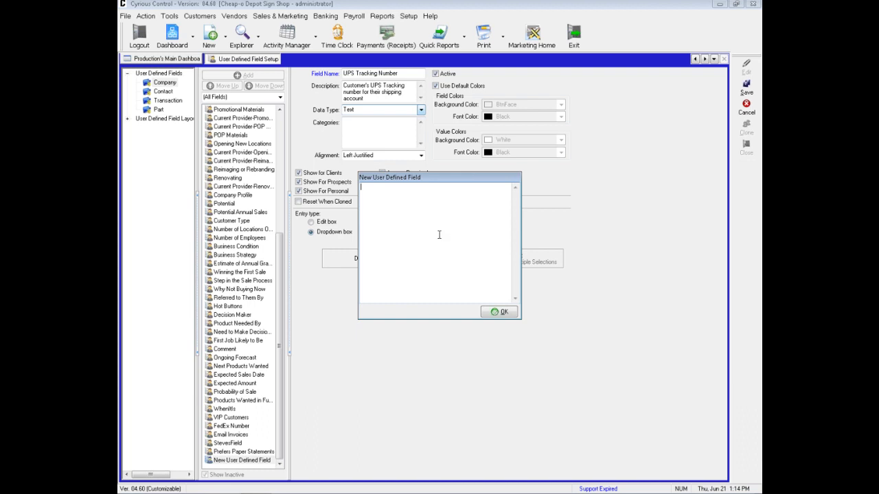
pyautogui.write('Value 1 ')
pyautogui.write('Value 2 ')
pyautogui.write('Value 3')
pyautogui.click(510, 315)
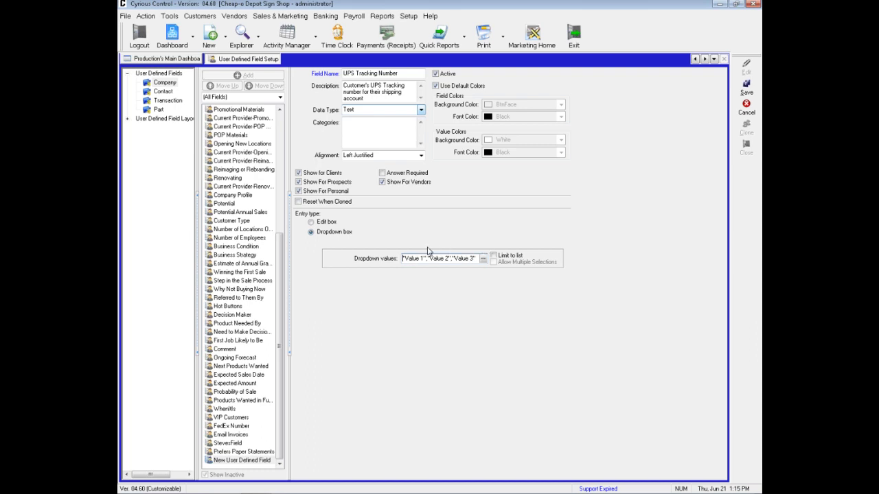
# Step: Limit the field's dropdown entries to the list, leaving multiple selections disallowed
pyautogui.click(493, 256)
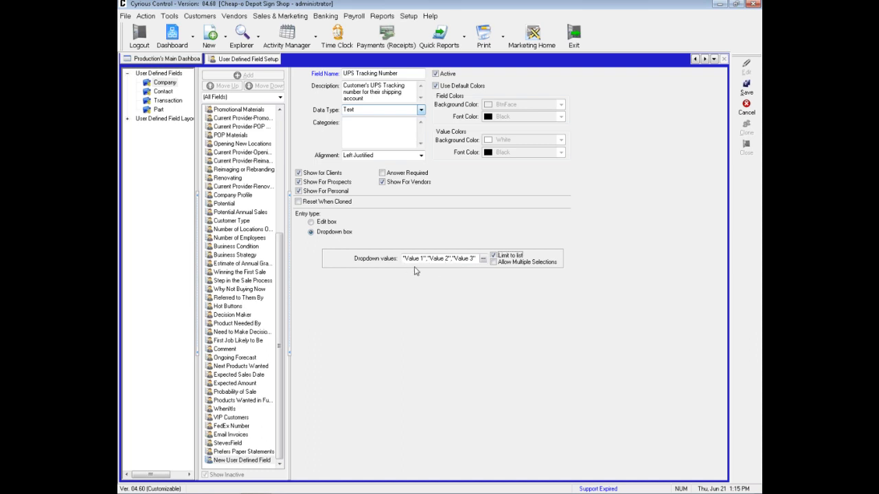
pyautogui.click(495, 264)
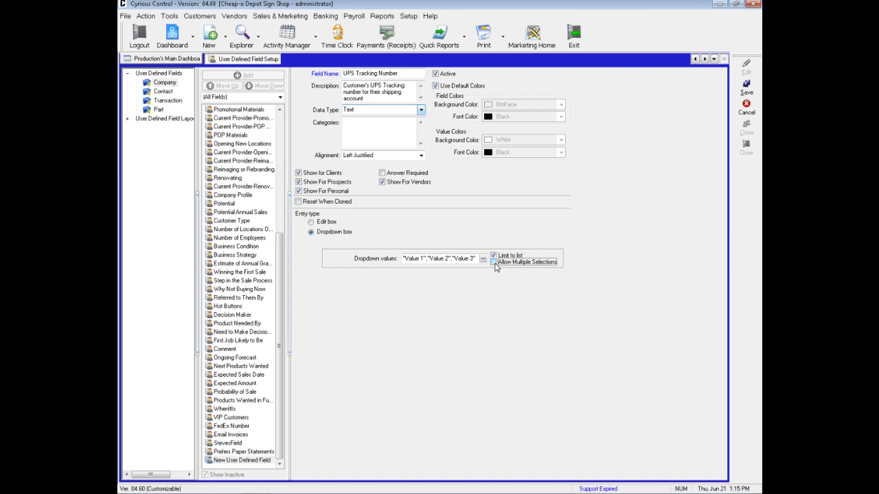
pyautogui.click(494, 257)
# Step: Try the Date, Time and DateTime data types for the UPS Tracking Number field
pyautogui.click(421, 110)
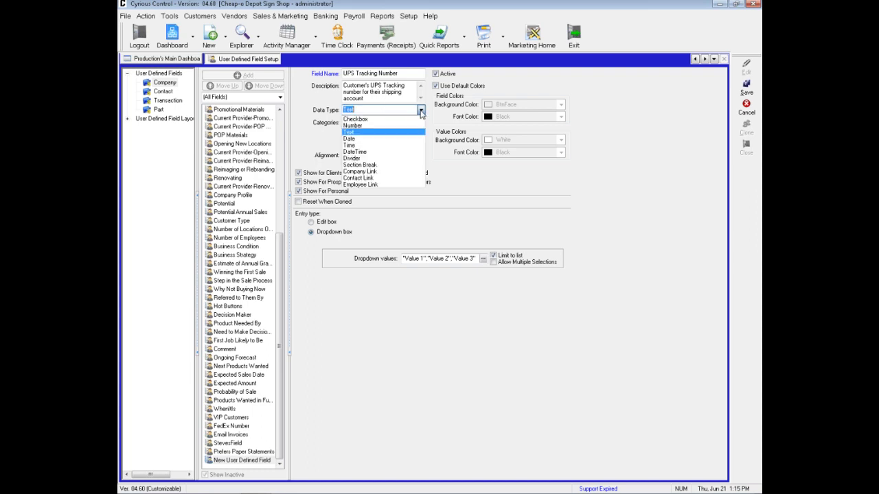
pyautogui.click(364, 138)
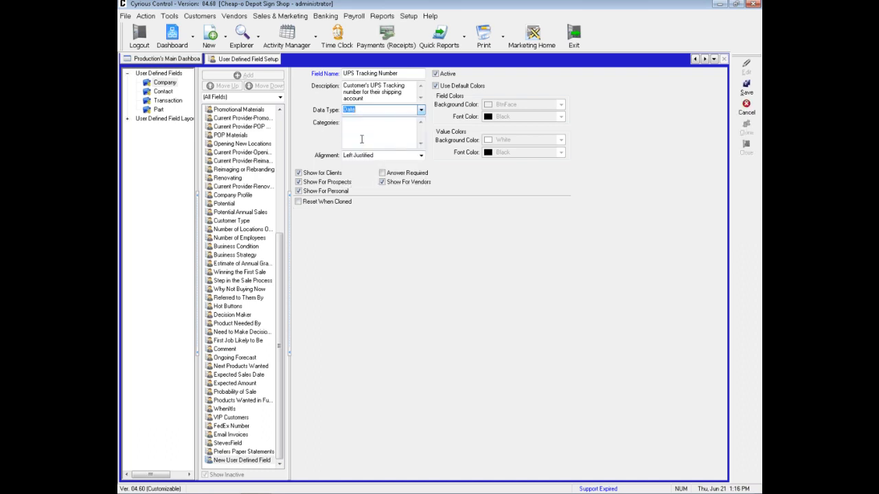
pyautogui.click(421, 109)
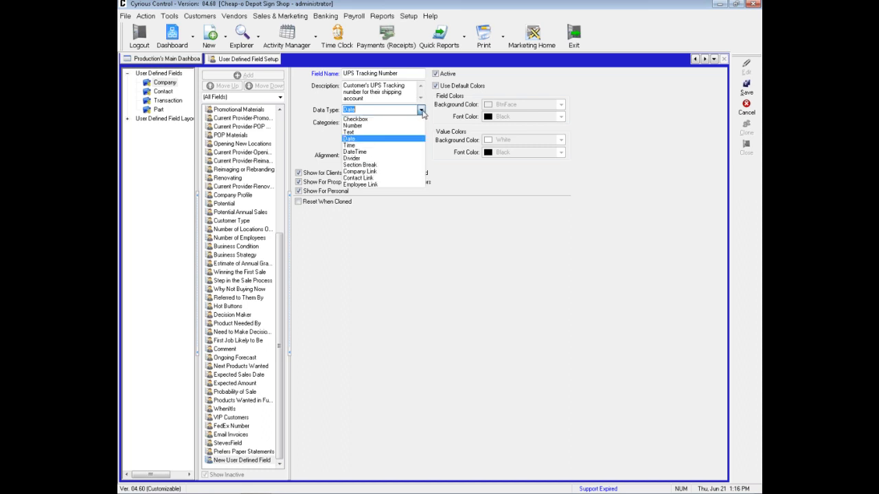
pyautogui.click(395, 145)
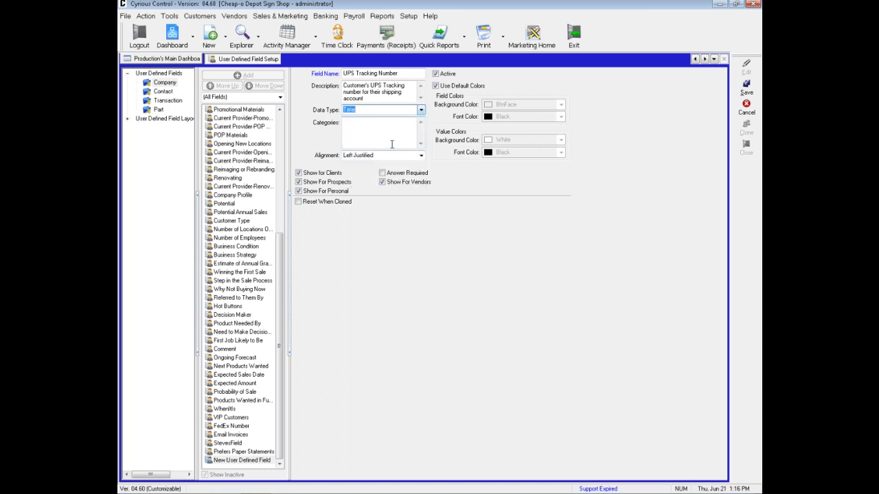
pyautogui.click(421, 110)
pyautogui.click(360, 155)
# Step: Try the Divider and Section Break data types for the UPS Tracking Number field
pyautogui.click(421, 110)
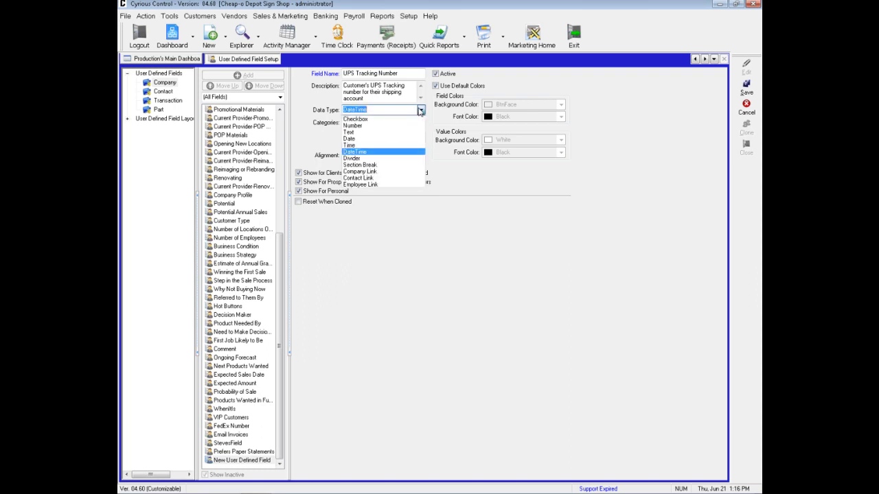
pyautogui.click(363, 159)
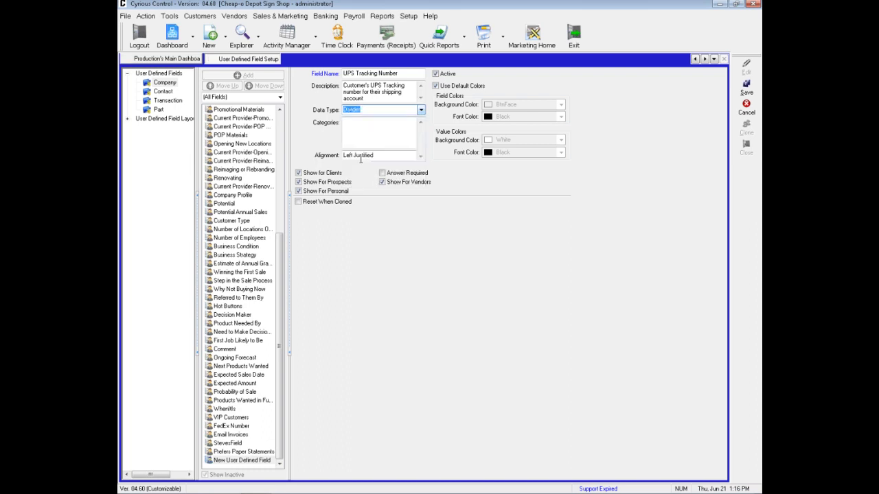
pyautogui.click(421, 110)
pyautogui.click(402, 162)
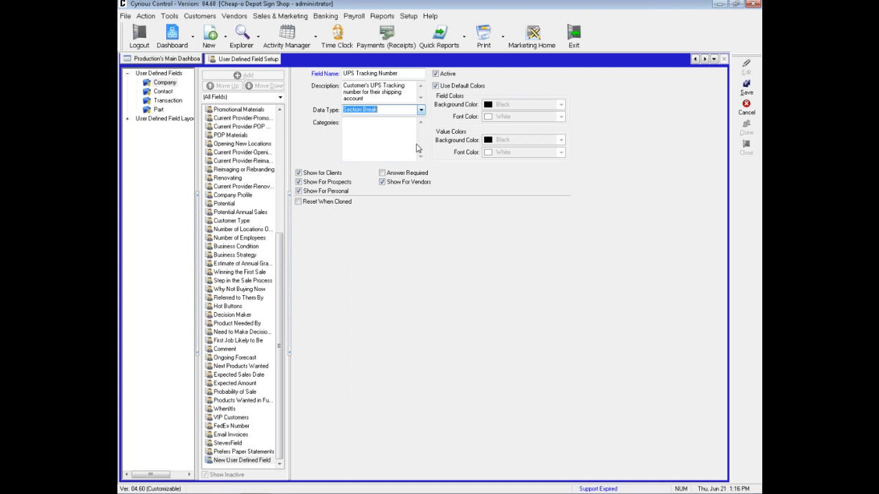
# Step: Try the Employee Link, Contact Link and Company Link data types for the field and return it to Text
pyautogui.click(421, 111)
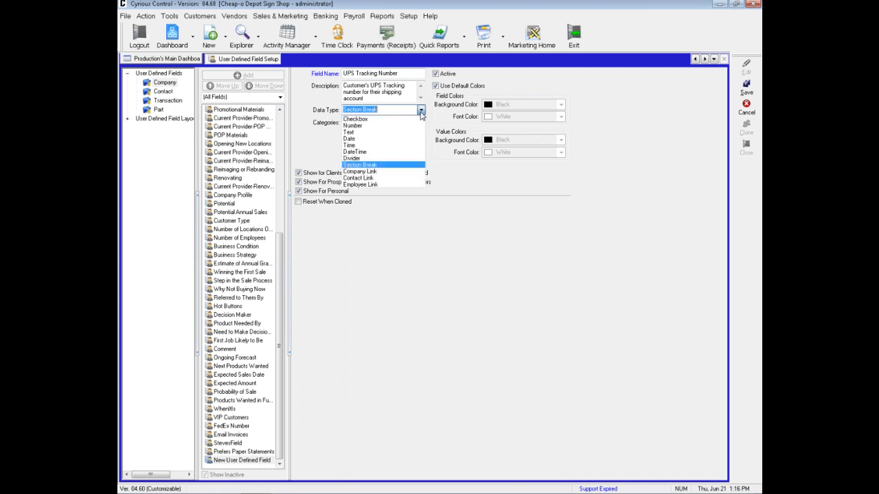
pyautogui.click(378, 186)
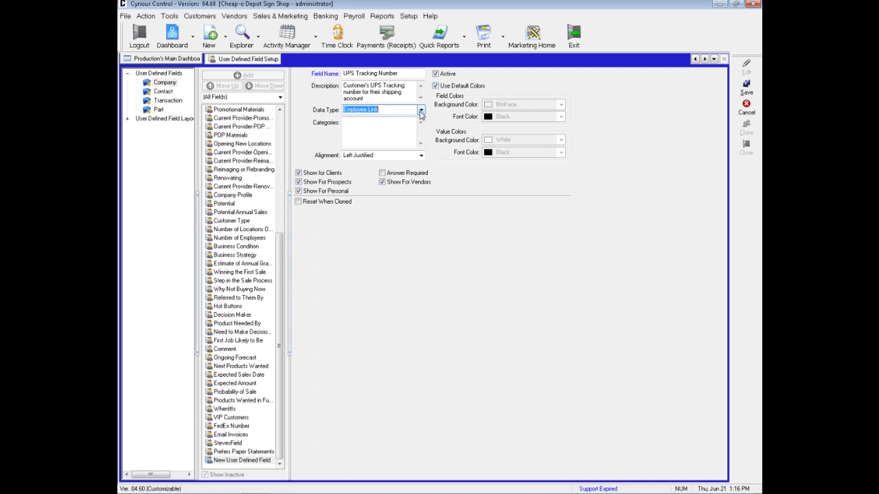
pyautogui.click(421, 111)
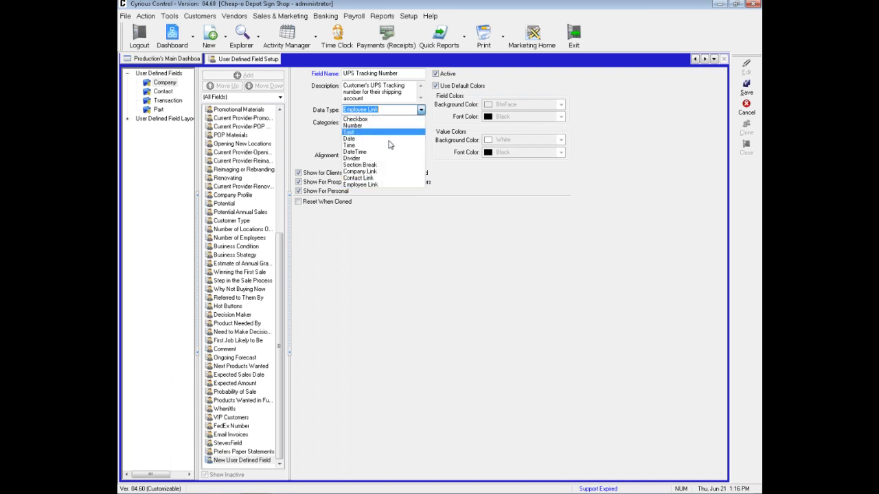
pyautogui.click(395, 178)
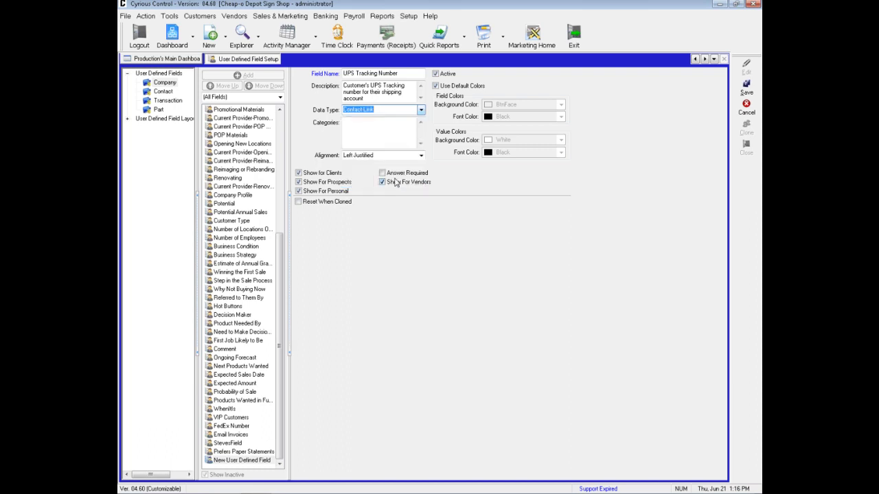
pyautogui.click(421, 111)
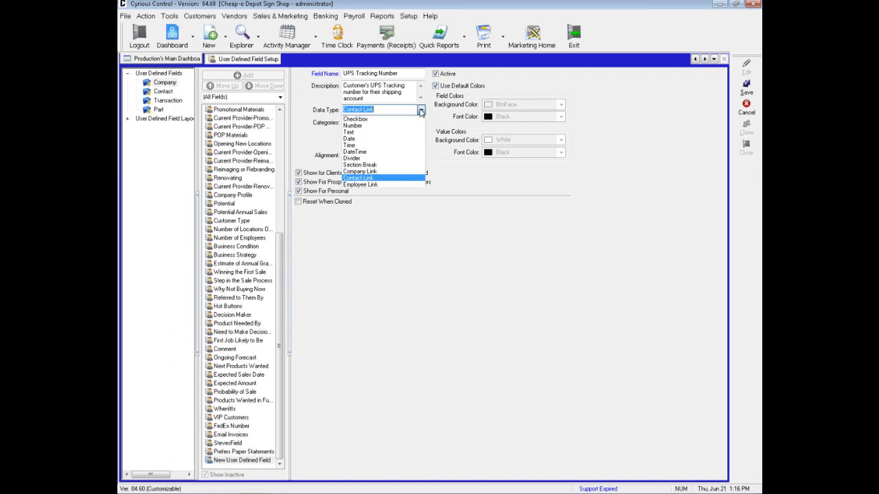
pyautogui.click(388, 171)
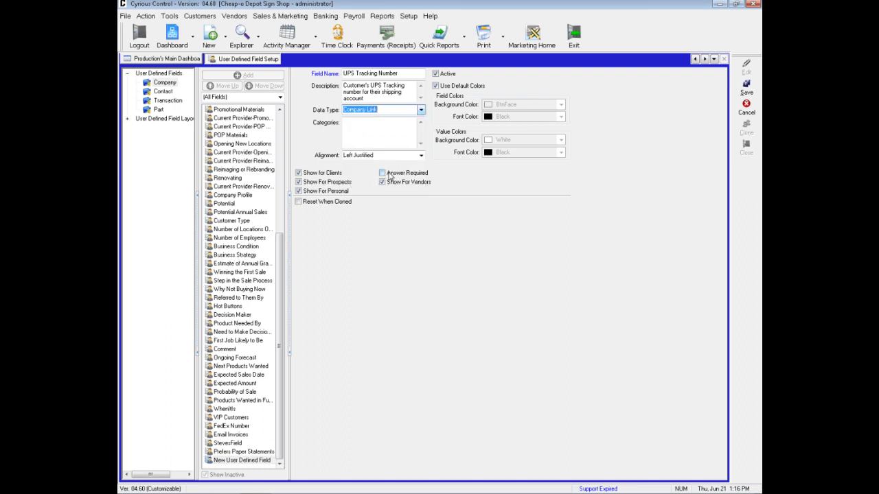
pyautogui.click(422, 113)
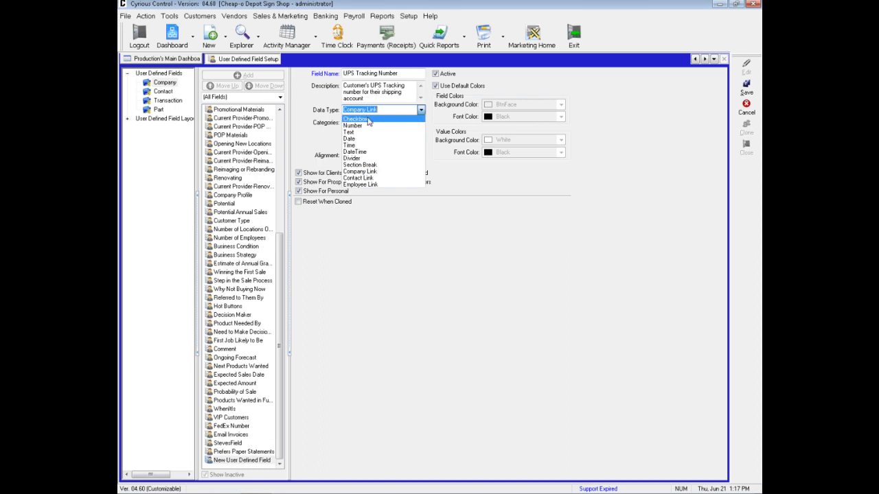
pyautogui.click(361, 135)
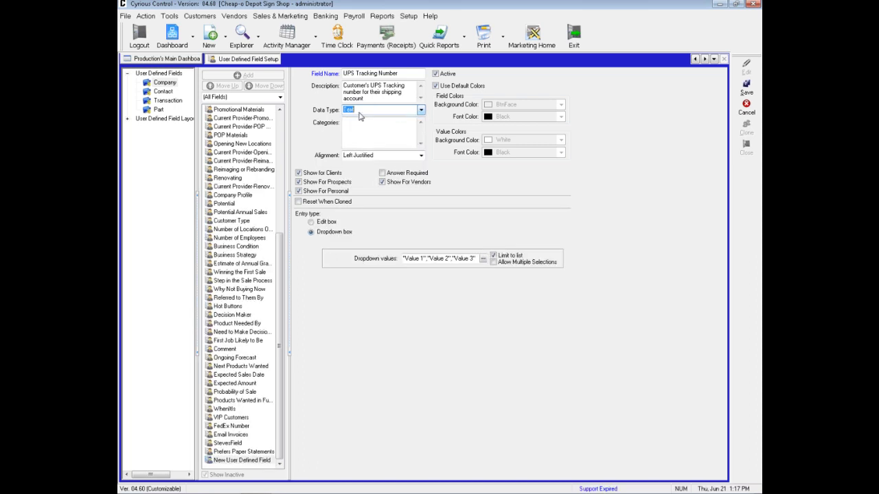
# Step: Rename the field as UPS Account Number and assign it the category Shipping
pyautogui.doubleClick(369, 73)
pyautogui.write('Account')
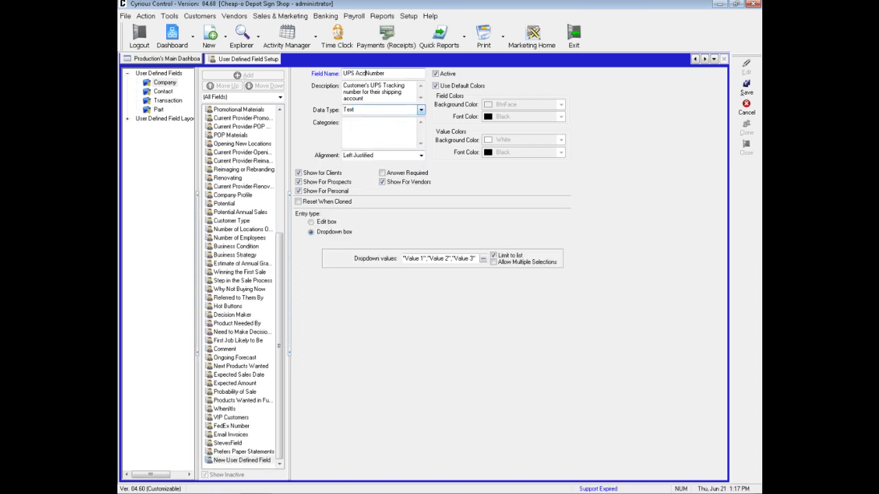
pyautogui.click(357, 134)
pyautogui.write('Shippin')
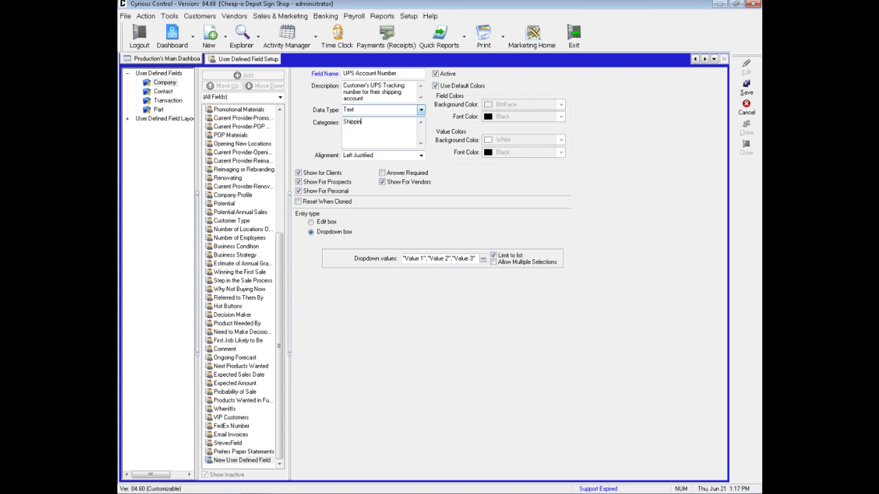
pyautogui.write('g')
# Step: Keep the field's alignment at Left Justified and enable Reset When Cloned
pyautogui.click(421, 157)
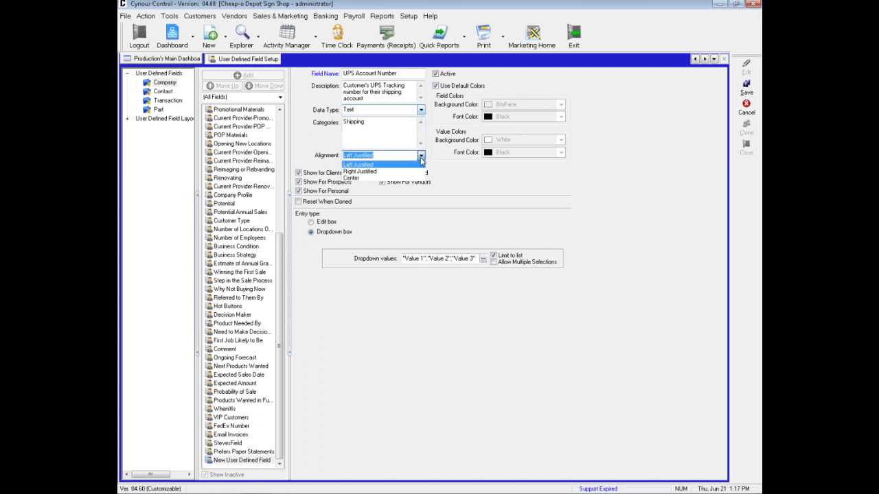
pyautogui.click(421, 157)
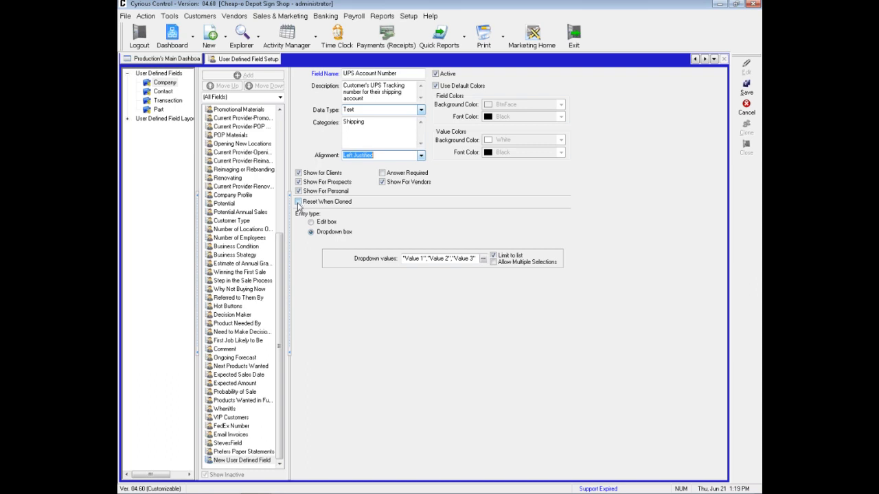
pyautogui.click(298, 202)
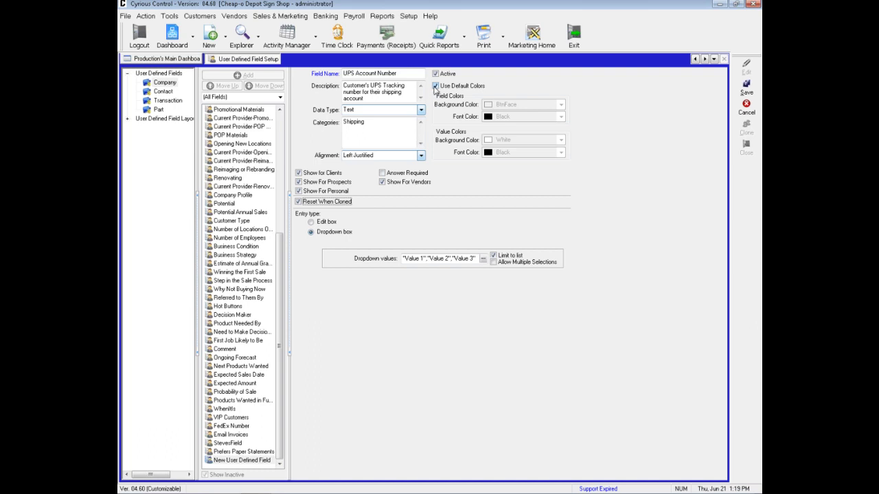
# Step: Turn off the default colors, keep the BtnFace field background color, and save the UPS Account Number field
pyautogui.click(434, 86)
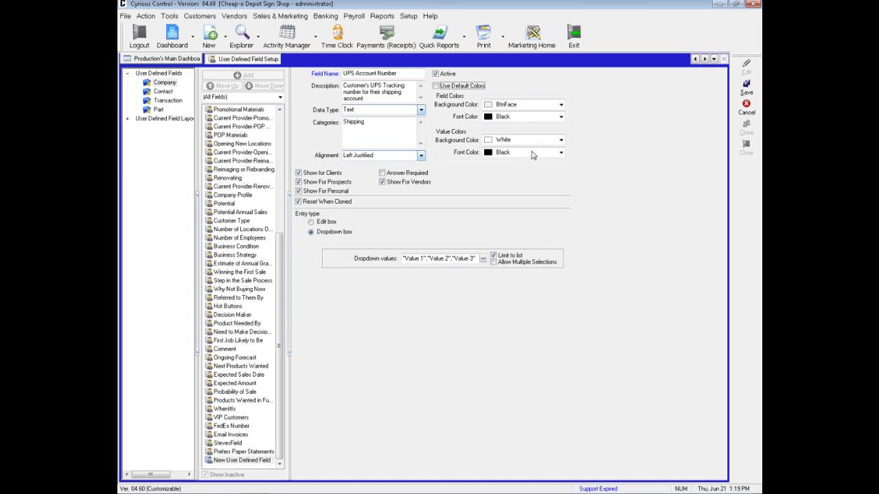
pyautogui.click(561, 105)
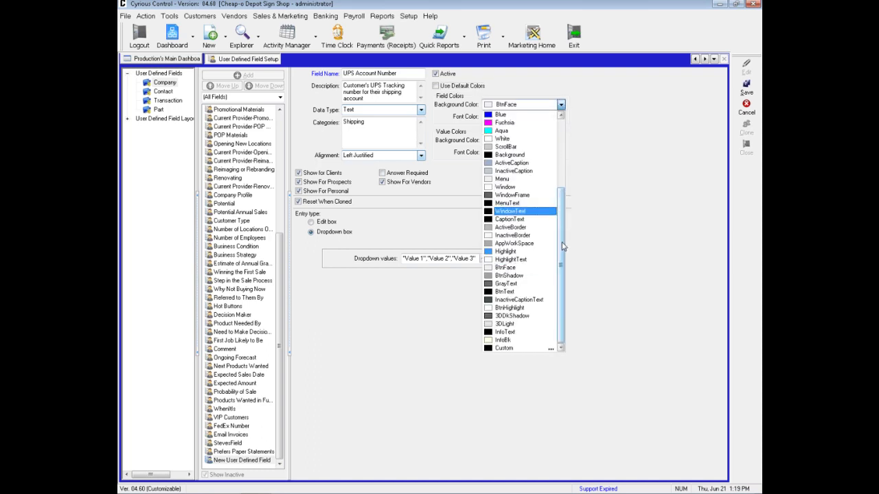
pyautogui.scroll(5, 563, 205)
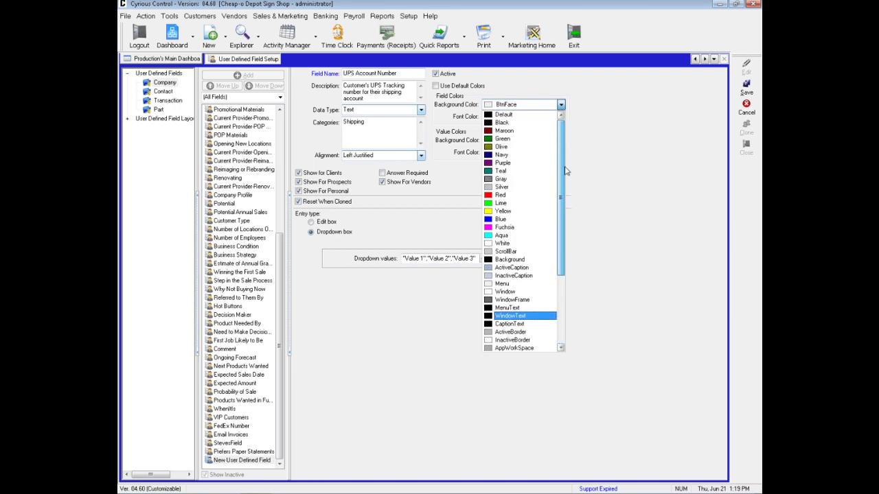
pyautogui.scroll(-5, 564, 171)
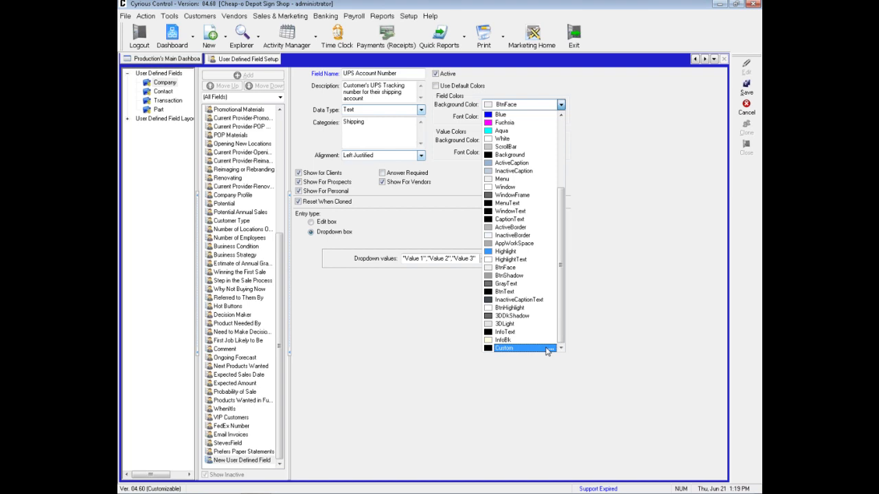
pyautogui.click(607, 164)
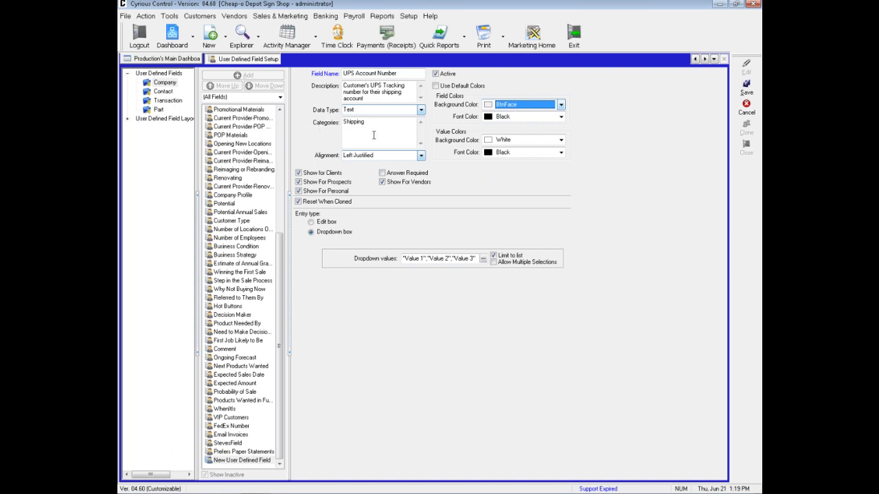
pyautogui.click(749, 92)
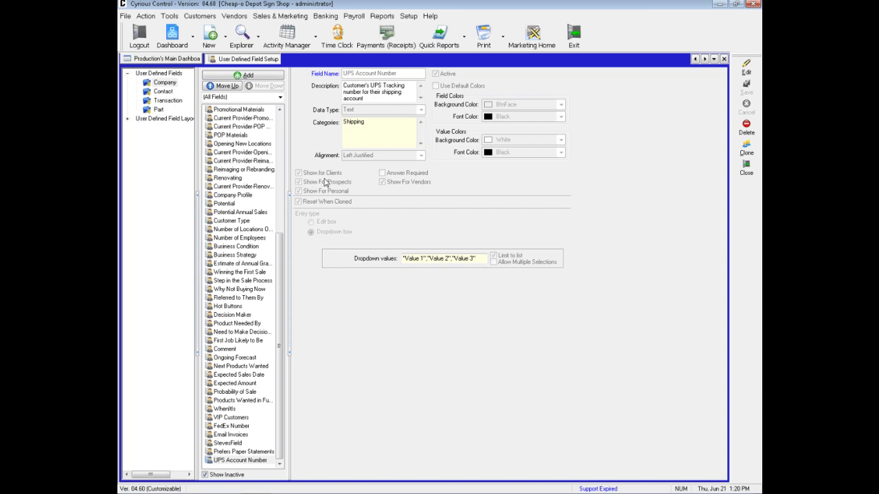
# Step: Examine the display and reset options available for Contact and Transaction user defined fields
pyautogui.click(165, 92)
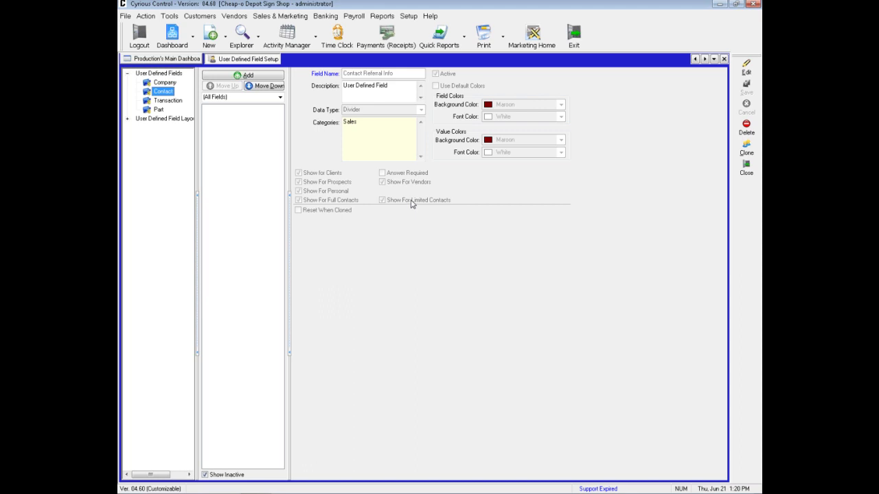
pyautogui.click(167, 101)
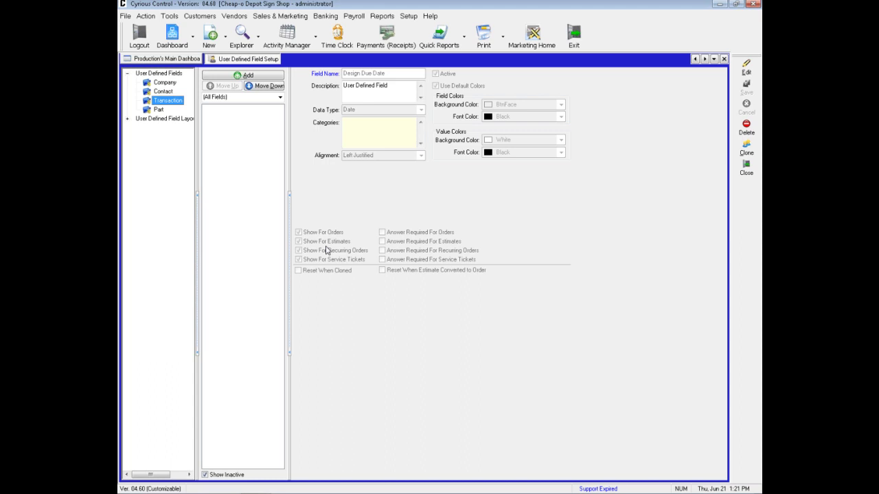
pyautogui.click(237, 76)
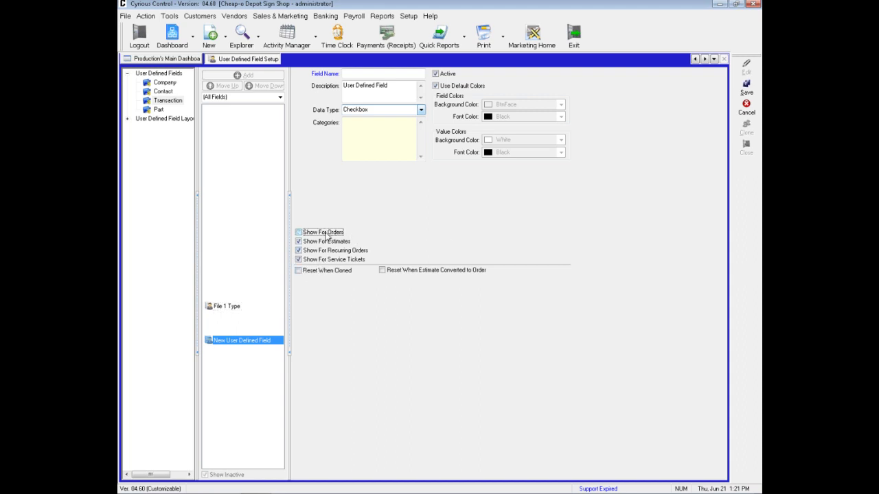
pyautogui.click(313, 240)
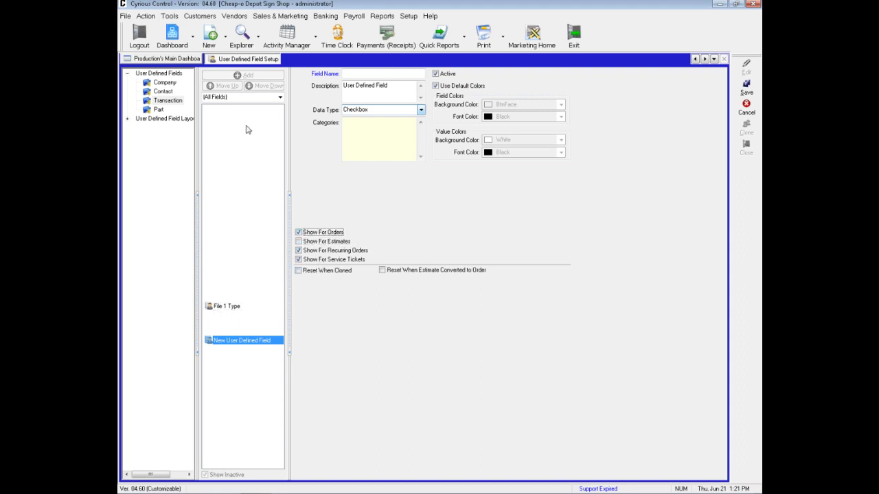
pyautogui.click(746, 108)
pyautogui.click(416, 280)
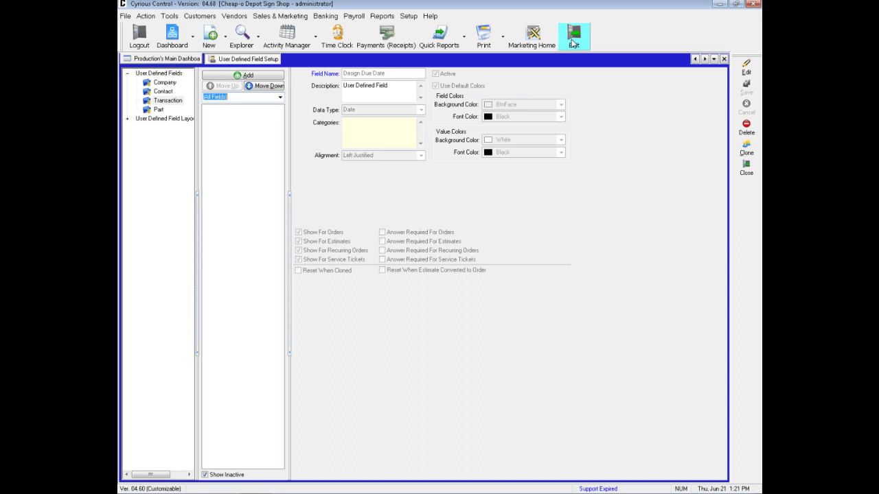
# Step: Close the user defined field setup and list the client companies in the company explorer
pyautogui.click(573, 43)
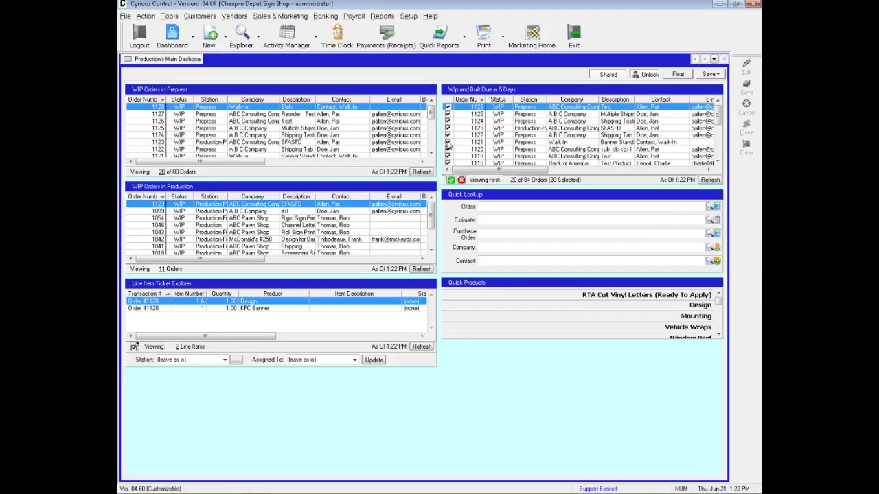
pyautogui.click(258, 42)
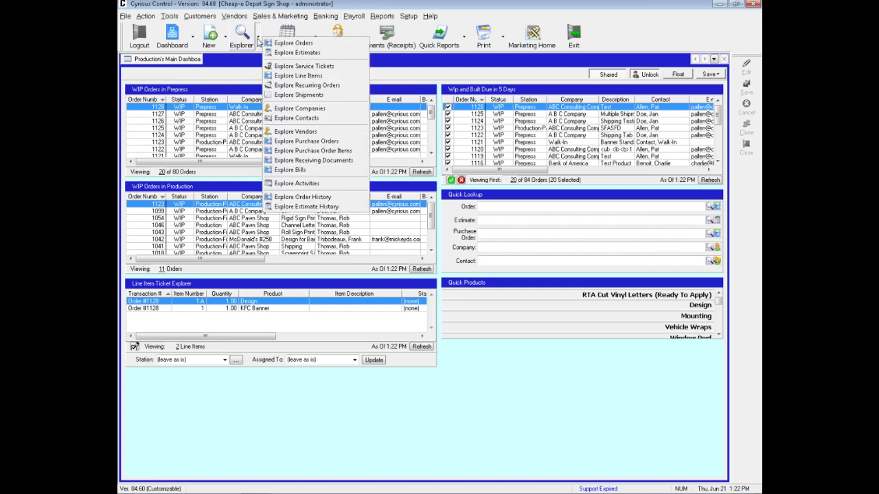
pyautogui.click(285, 110)
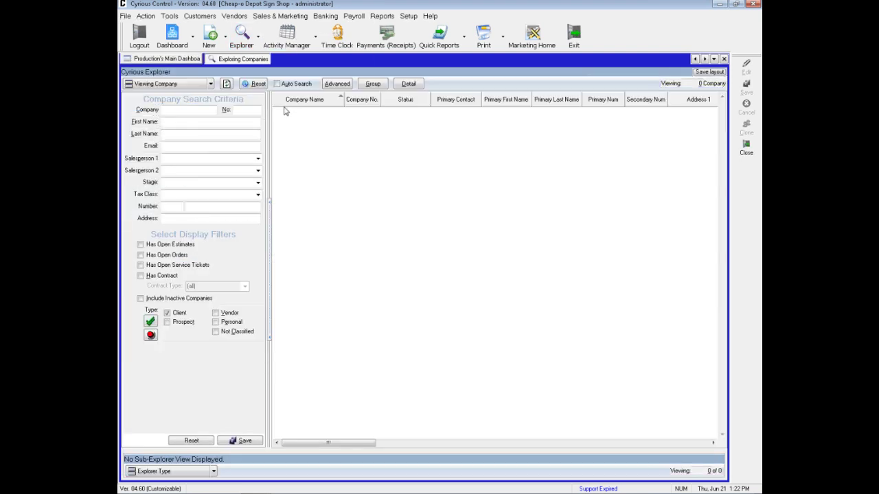
pyautogui.click(226, 83)
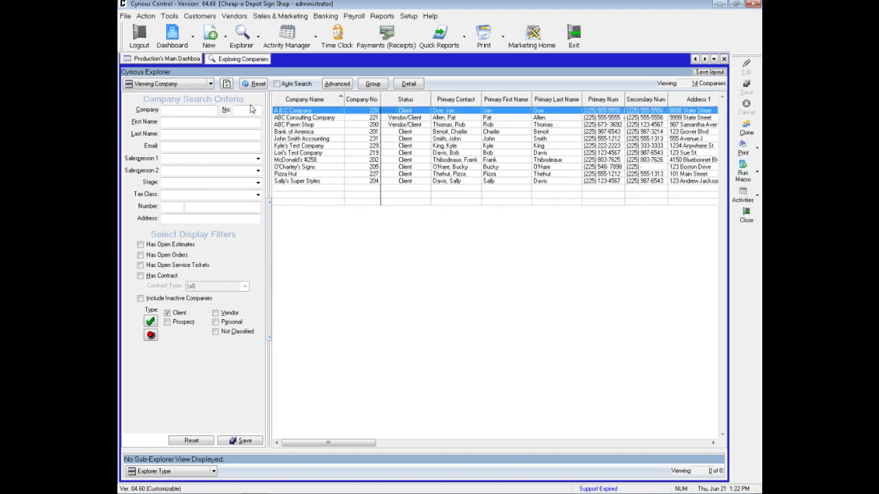
# Step: Open Kyle's Test Company from the company list and start editing its user defined fields
pyautogui.doubleClick(302, 147)
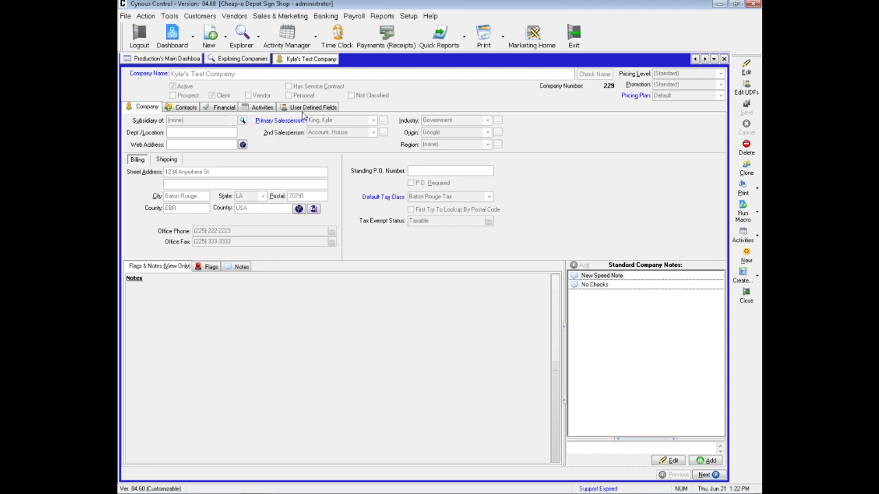
pyautogui.click(308, 110)
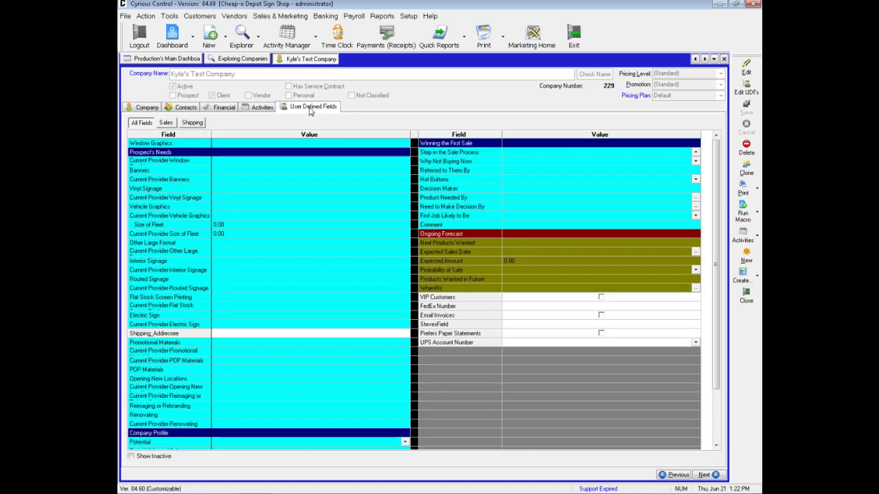
pyautogui.click(745, 72)
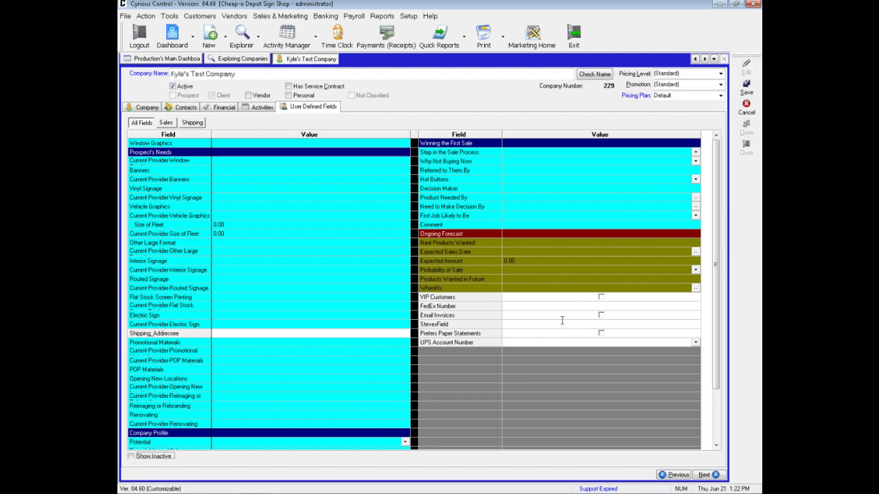
# Step: Try to clear the Expected Amount value in the company's Ongoing Forecast fields
pyautogui.click(601, 297)
pyautogui.click(503, 260)
pyautogui.moveTo(524, 261); pyautogui.dragTo(496, 265)
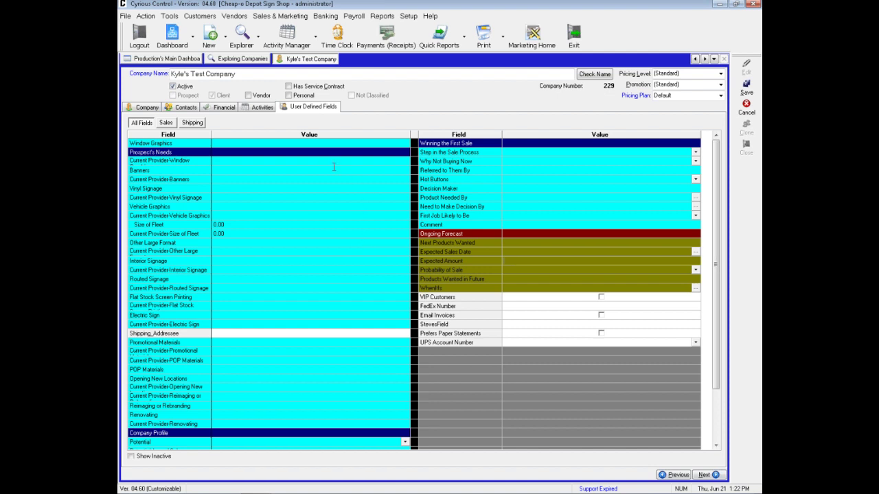
pyautogui.click(295, 111)
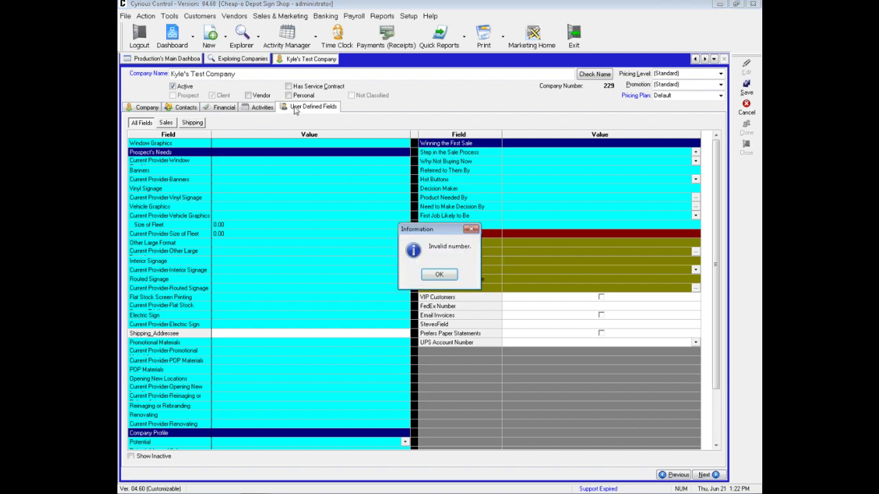
pyautogui.click(456, 278)
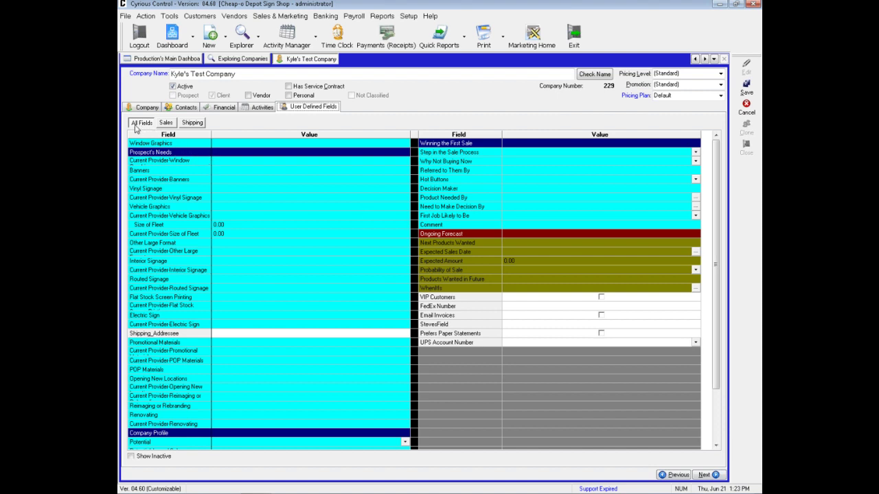
# Step: Set the UPS Account Number field in the Shipping group to Value 1
pyautogui.click(191, 124)
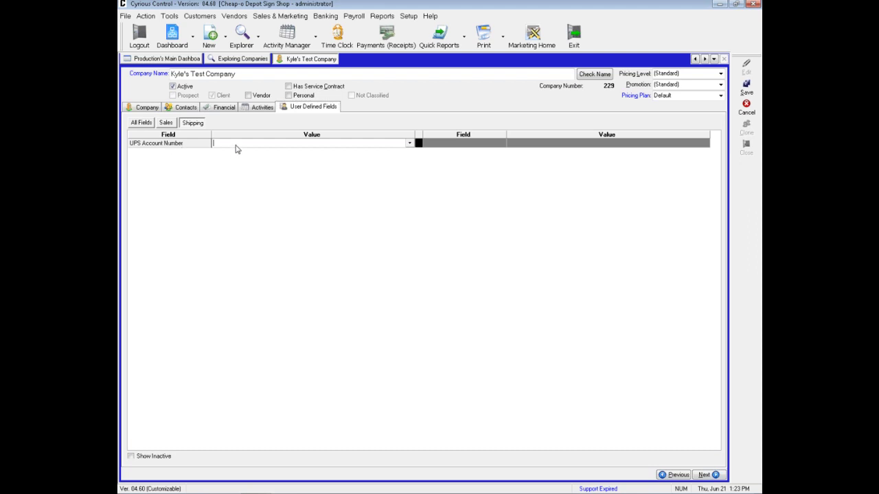
pyautogui.click(409, 144)
pyautogui.click(409, 144)
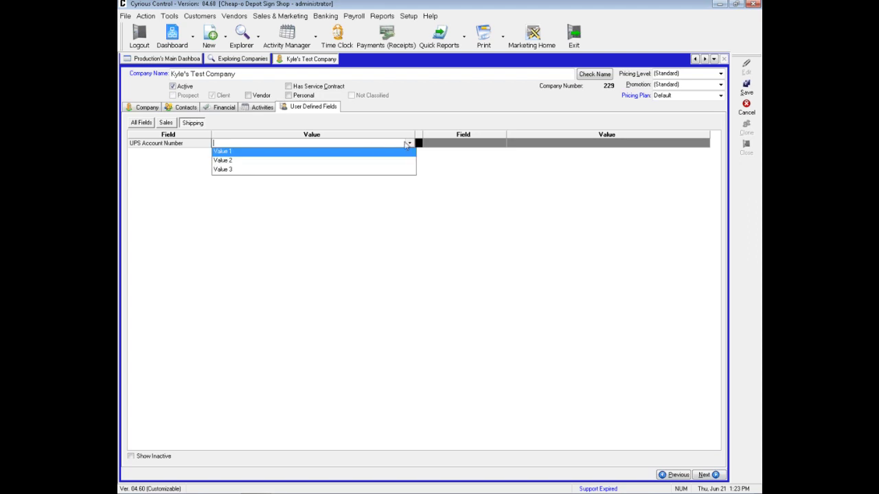
pyautogui.click(226, 151)
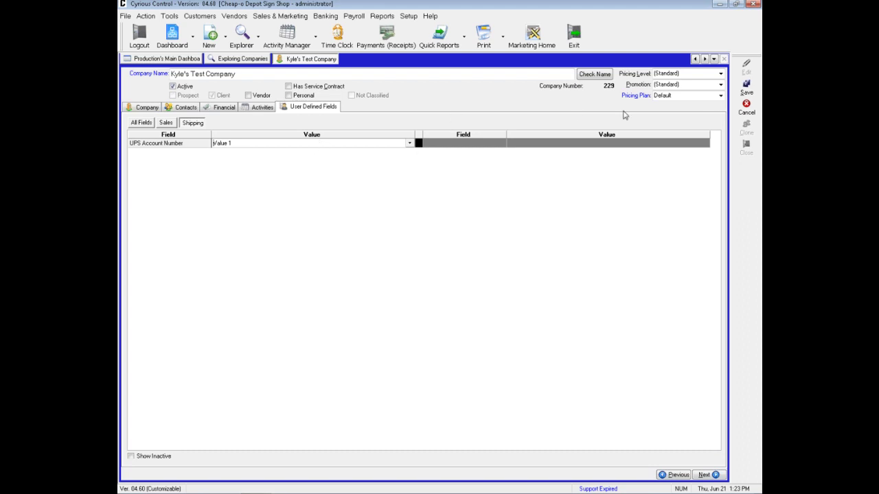
# Step: Save the company with the edit reason "Set UPS Account Number UDF" and decline e-mailing the salesperson
pyautogui.click(746, 88)
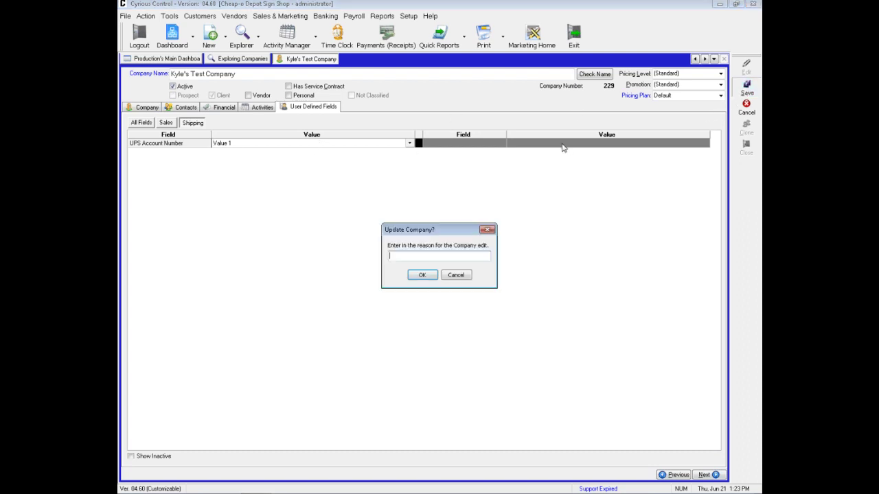
pyautogui.write('Set UPS Account Number UDF')
pyautogui.press('Return')
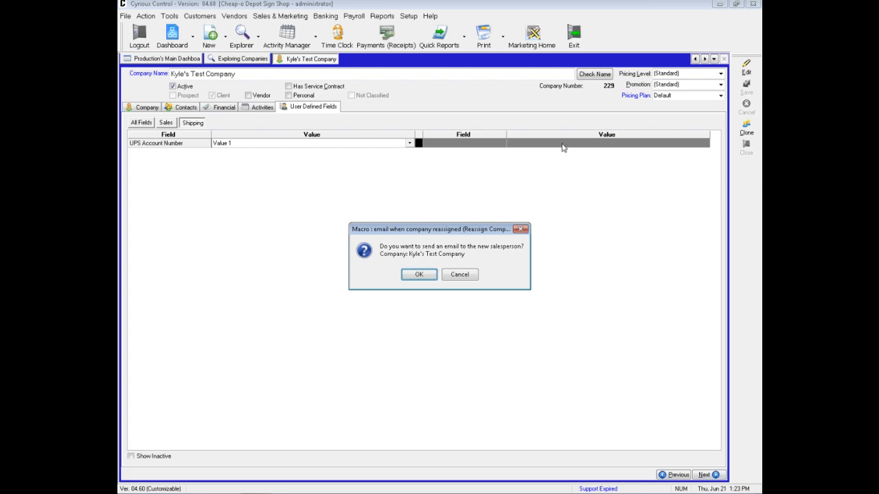
pyautogui.click(462, 275)
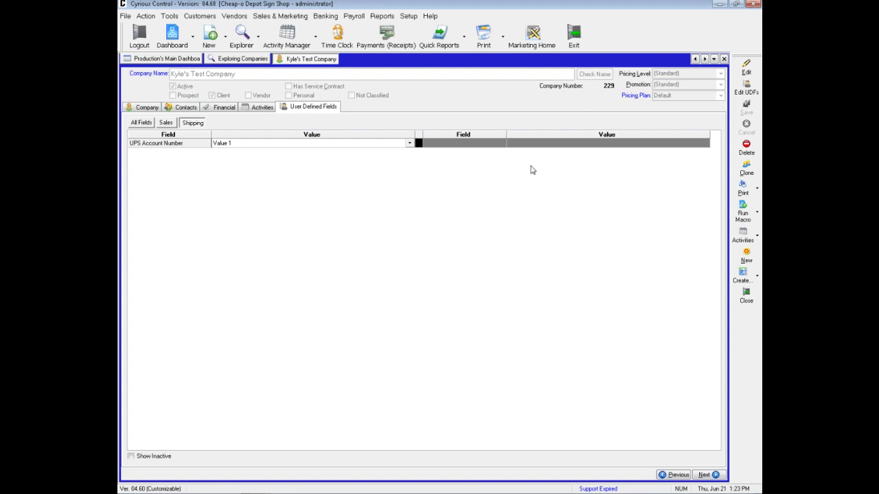
# Step: Close the company record and its explorer, then reopen the company explorer and list the client companies
pyautogui.click(724, 59)
pyautogui.click(724, 60)
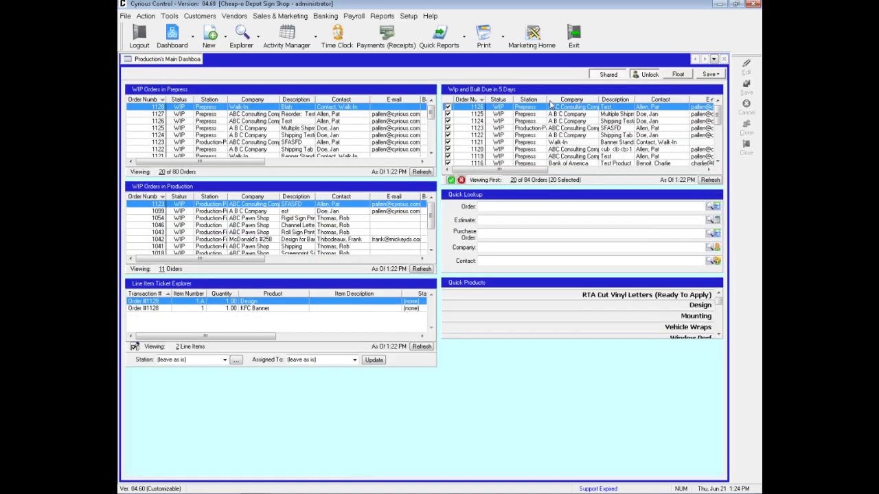
pyautogui.click(258, 41)
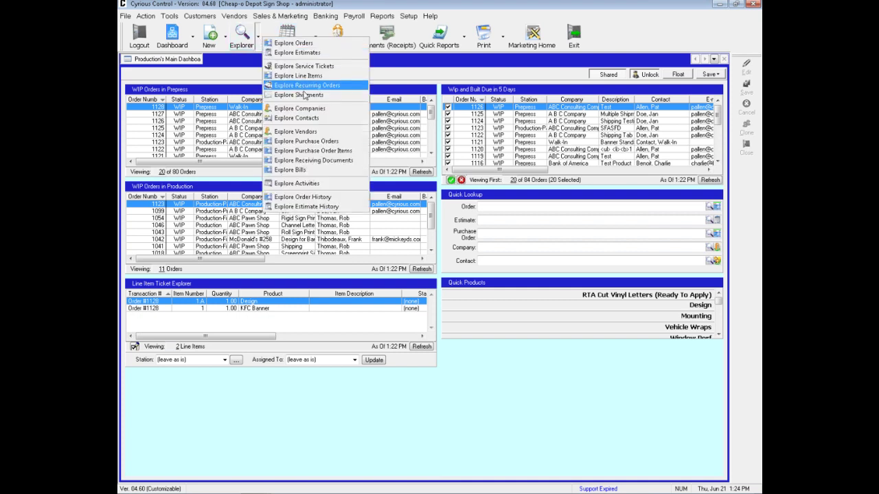
pyautogui.click(301, 110)
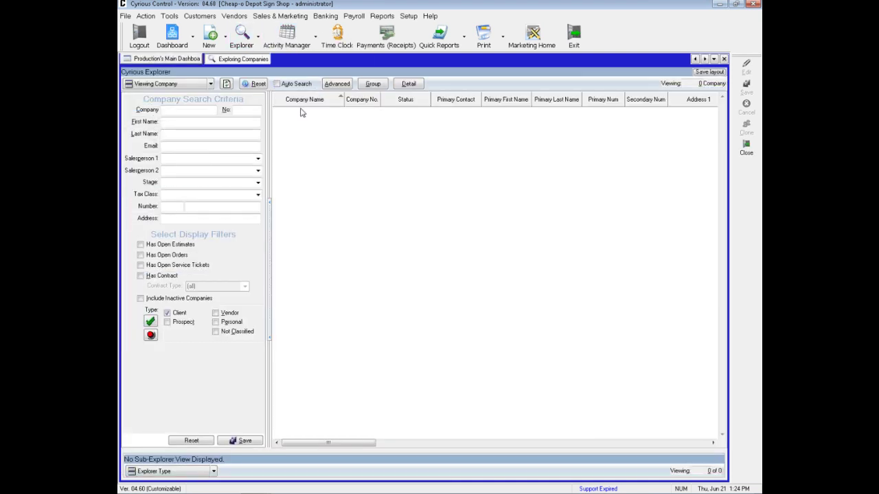
pyautogui.click(226, 85)
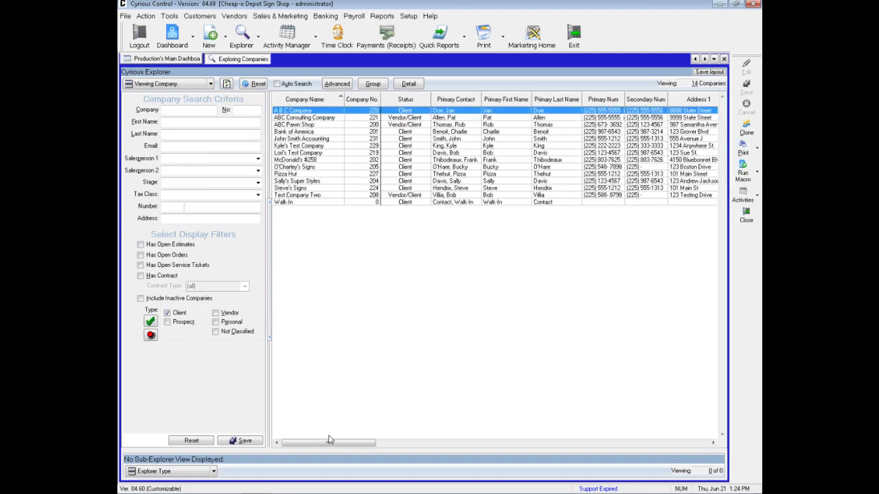
# Step: Add the custom columns UDF:FedEx Number, UDF:UPS Account Number and UDF:Prefers Paper Statements to the company list
pyautogui.moveTo(328, 444); pyautogui.dragTo(680, 439)
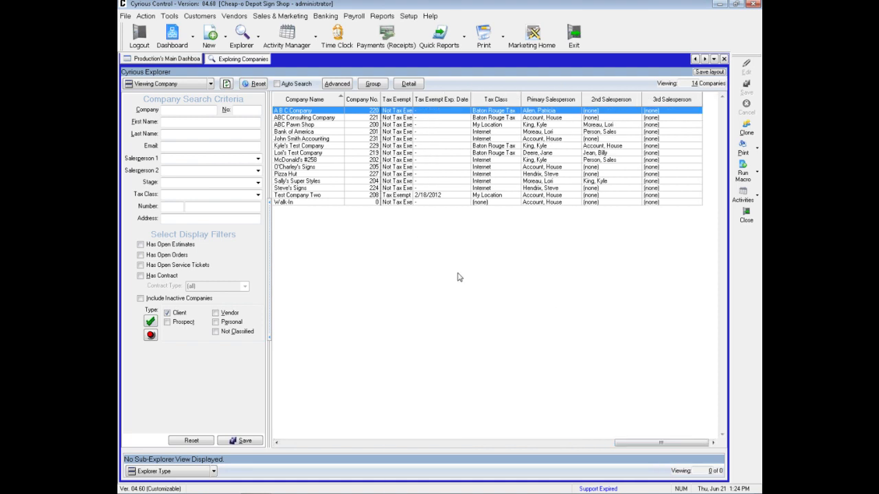
pyautogui.rightClick(435, 255)
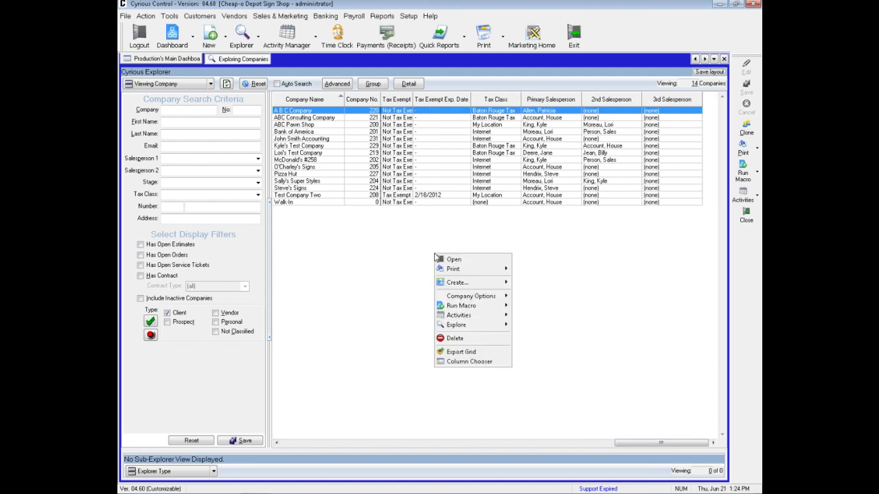
pyautogui.click(467, 363)
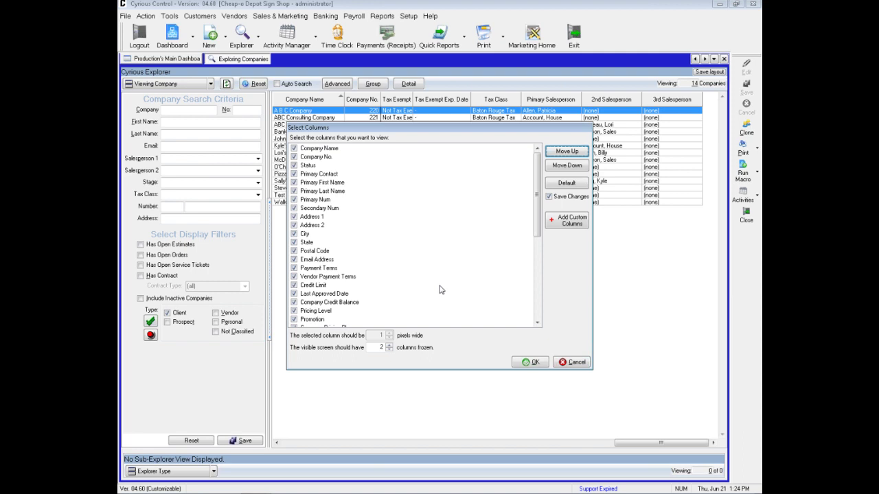
pyautogui.click(563, 226)
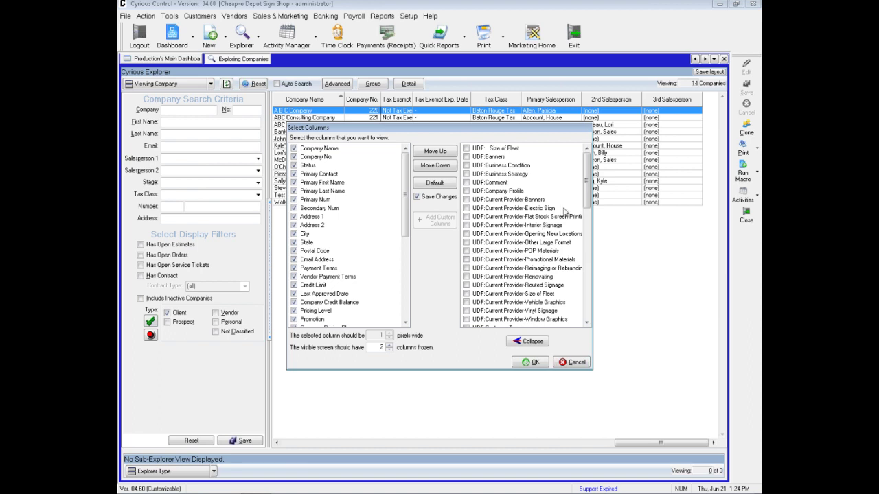
pyautogui.moveTo(587, 201); pyautogui.dragTo(587, 234)
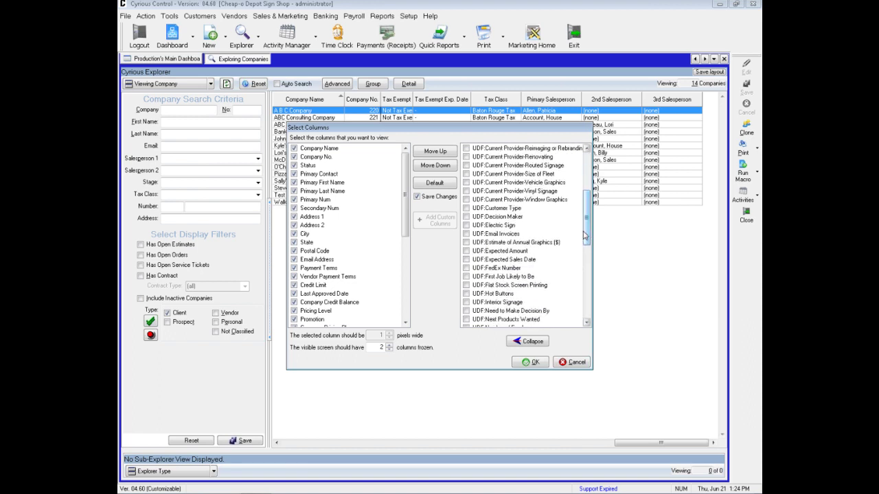
pyautogui.click(466, 269)
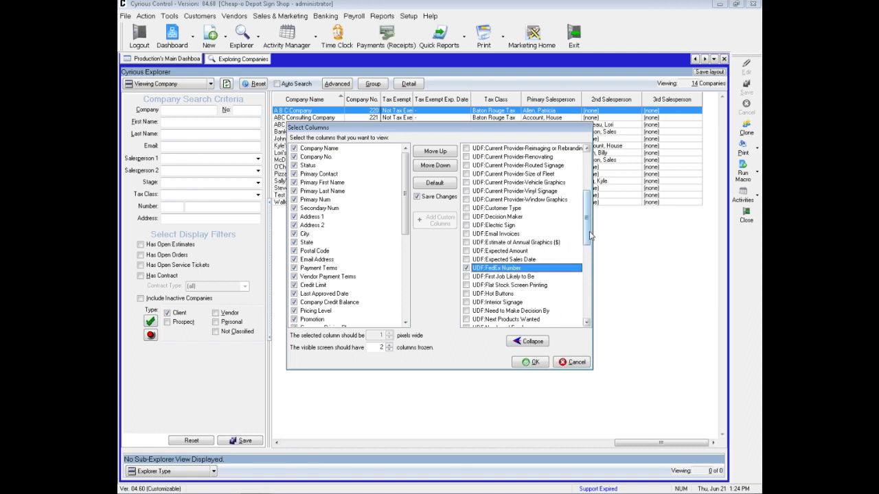
pyautogui.moveTo(590, 243); pyautogui.dragTo(590, 302)
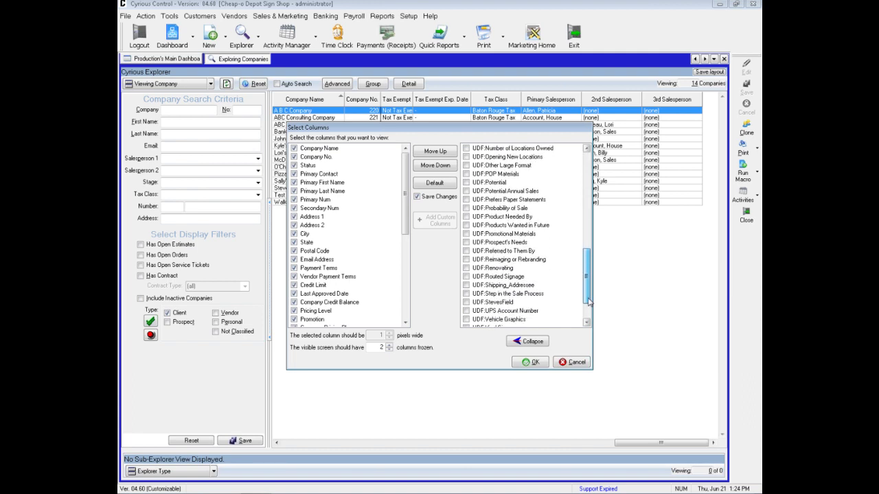
pyautogui.click(466, 311)
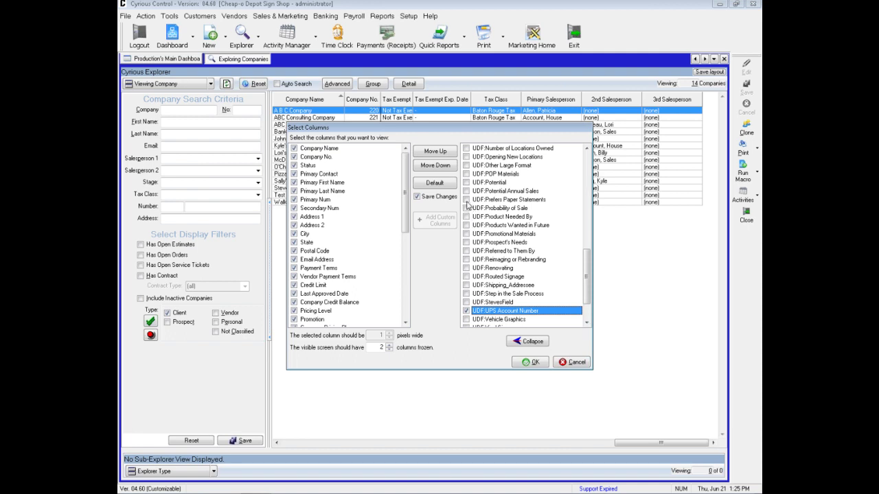
pyautogui.click(466, 200)
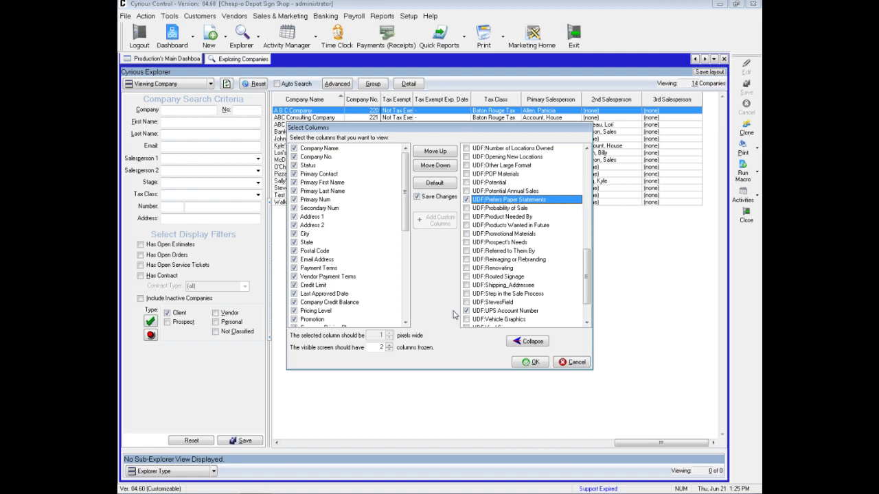
pyautogui.click(527, 366)
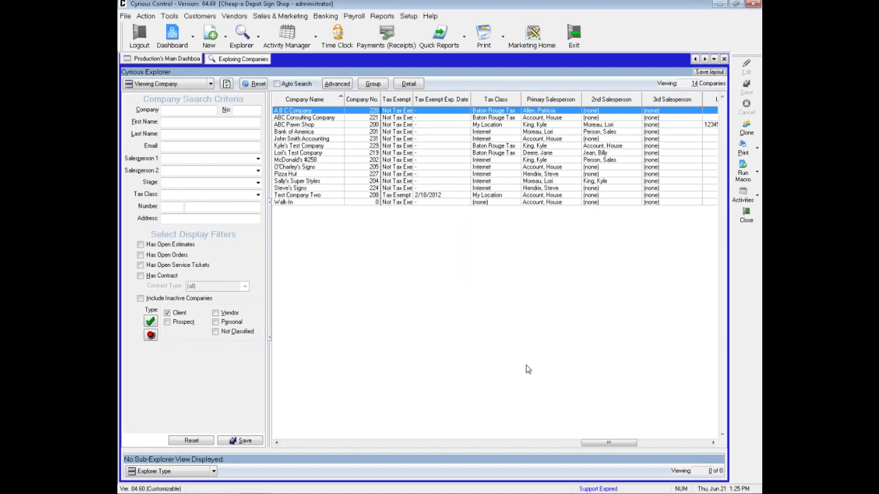
pyautogui.moveTo(604, 445); pyautogui.dragTo(673, 443)
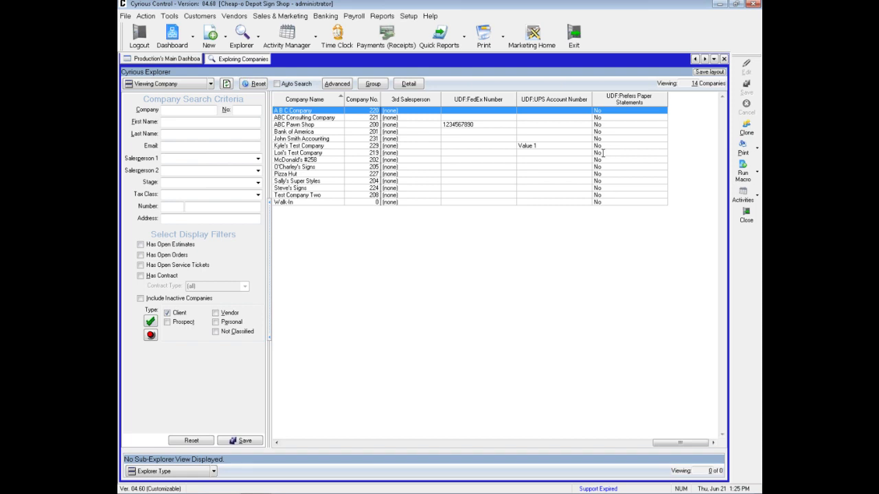
# Step: Open the criteria editor for an advanced company query and expand the User Defined Fields under Company Criteria
pyautogui.click(336, 84)
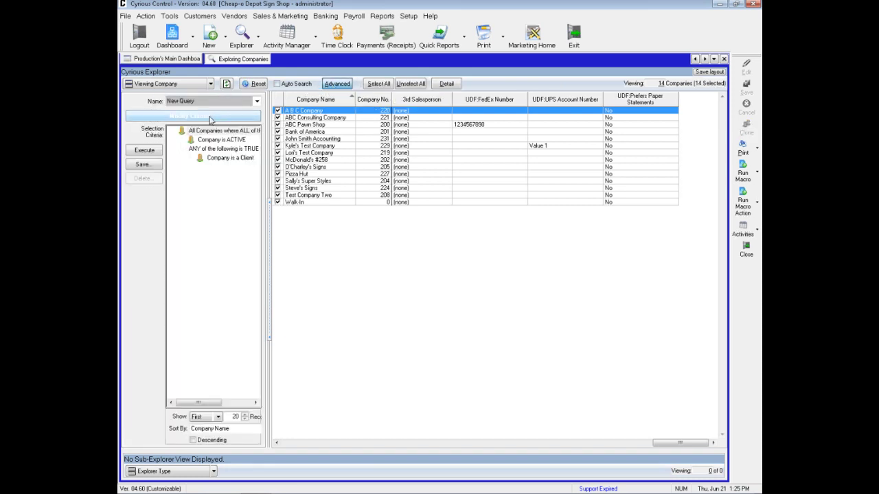
pyautogui.click(211, 118)
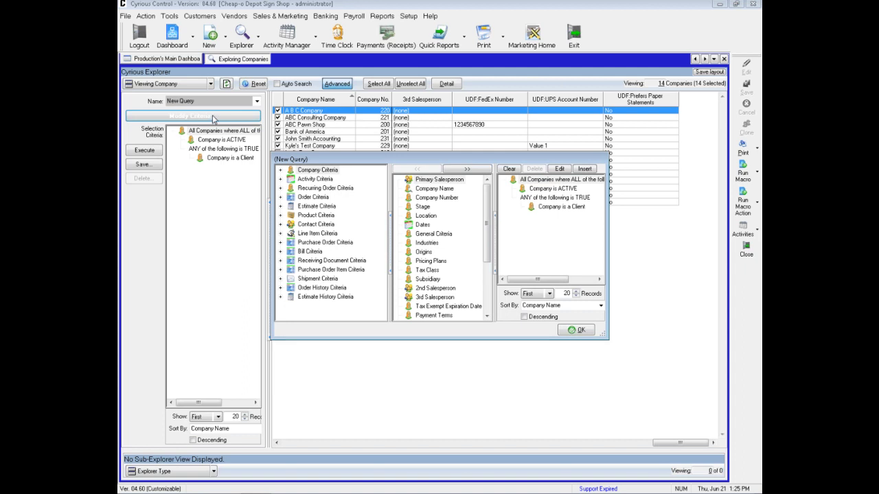
pyautogui.click(281, 171)
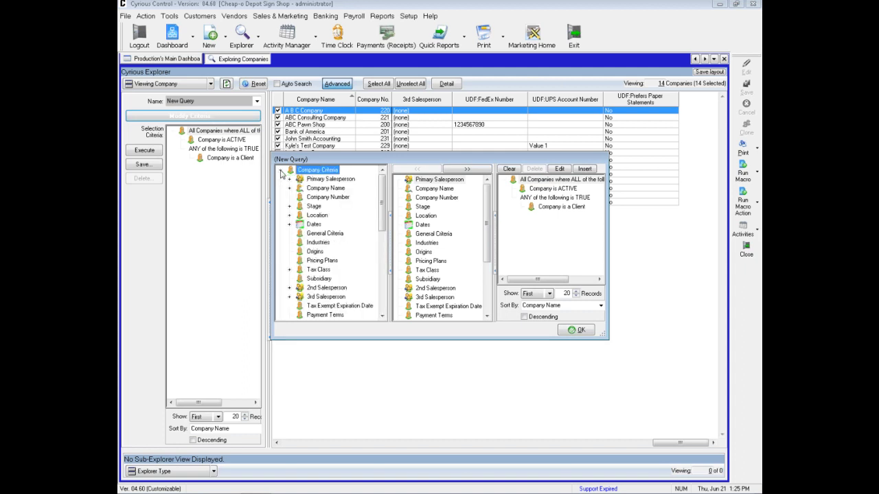
pyautogui.moveTo(385, 195); pyautogui.dragTo(384, 236)
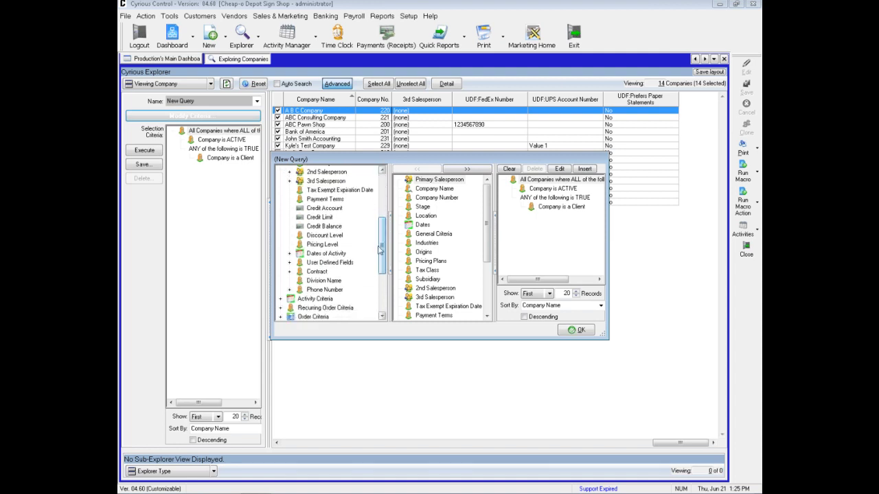
pyautogui.click(289, 263)
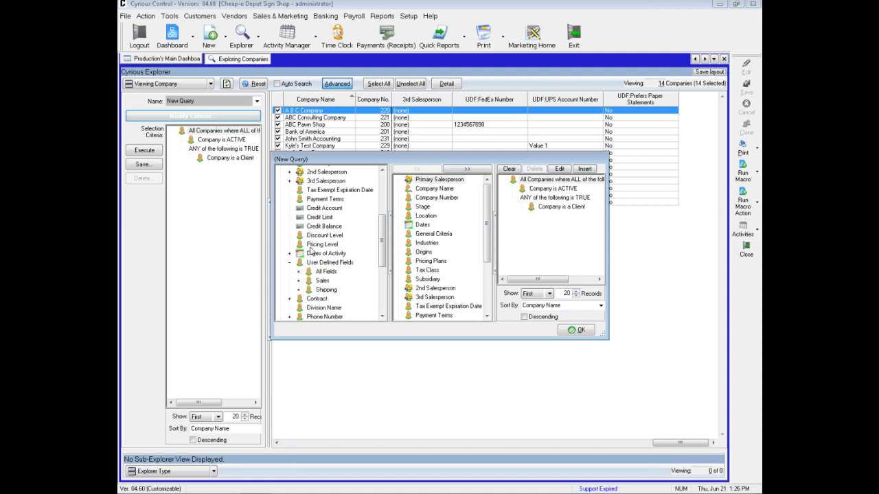
# Step: Expand the Shipping and All Fields groups and show the query options for Prefers Paper Statements
pyautogui.click(299, 290)
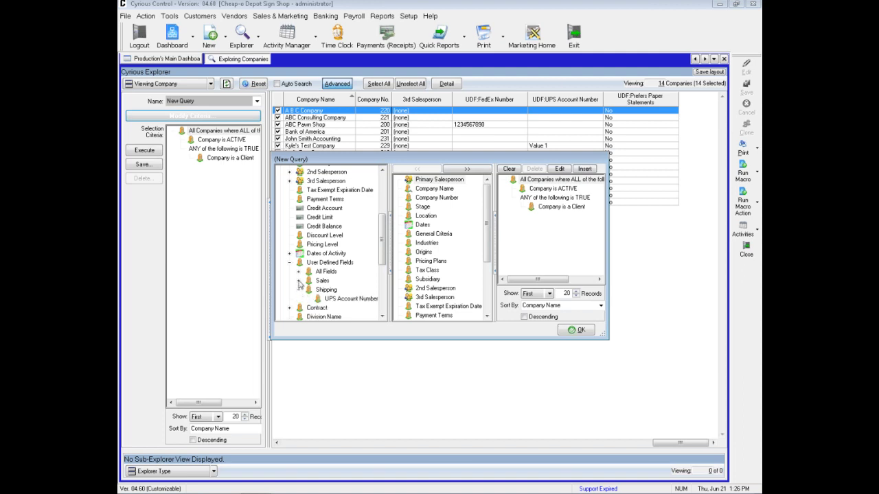
pyautogui.click(298, 272)
pyautogui.moveTo(382, 200); pyautogui.dragTo(377, 275)
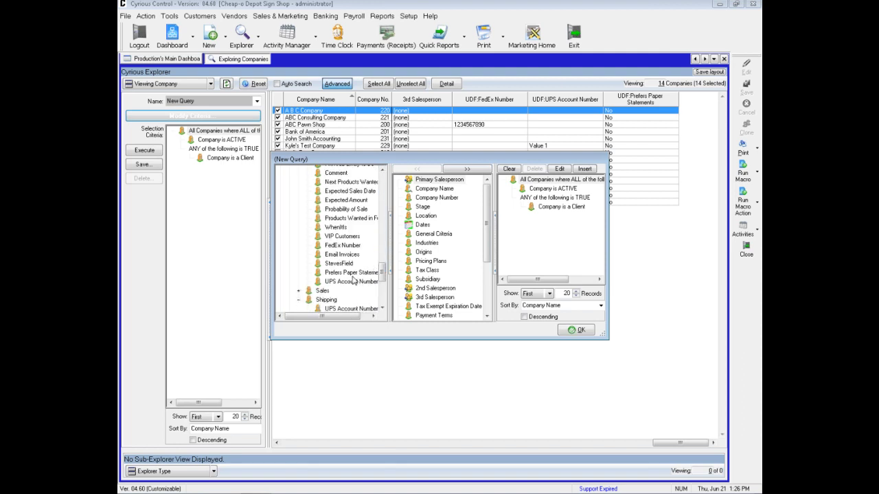
pyautogui.click(350, 273)
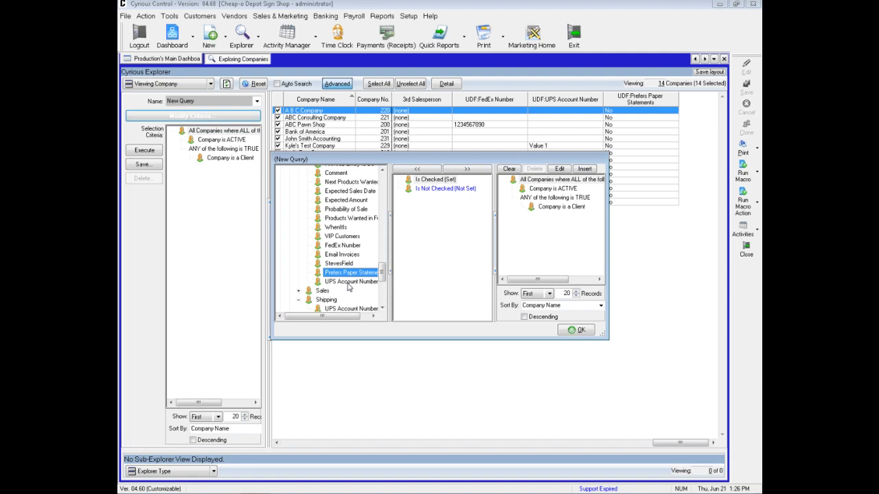
# Step: Add the criterion that the UPS Account Number user defined field is not blank to the company query and run it
pyautogui.click(348, 283)
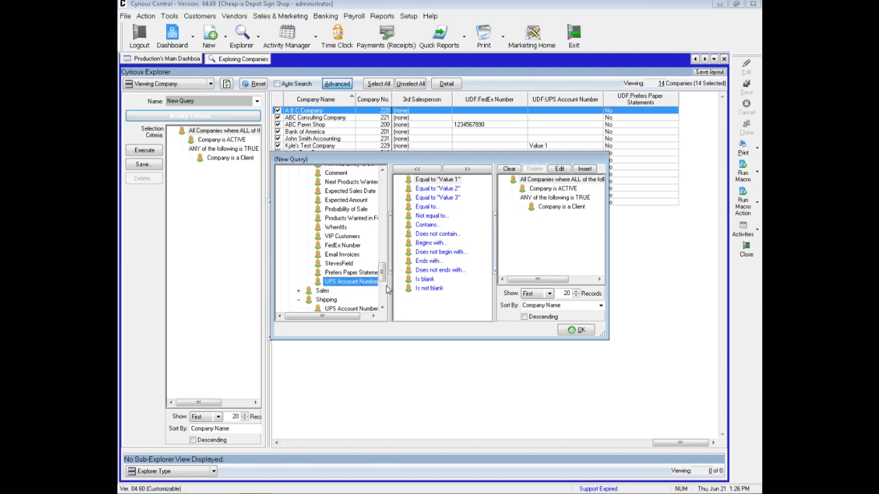
pyautogui.doubleClick(420, 289)
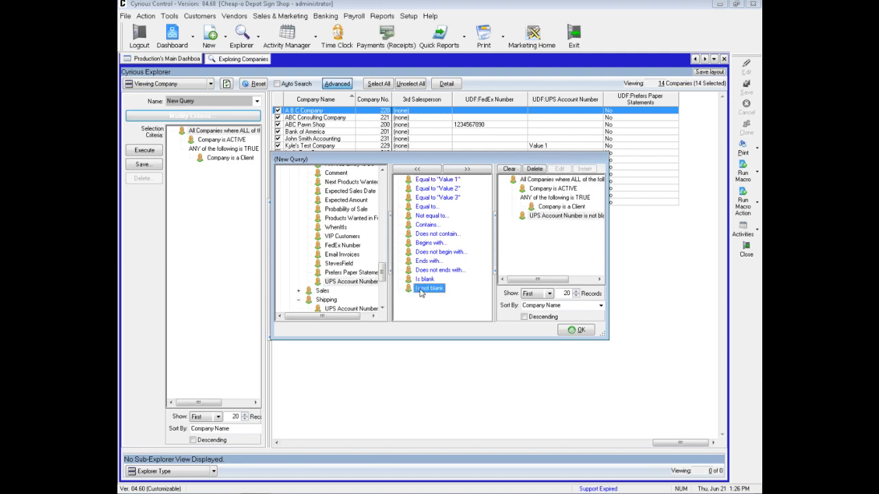
pyautogui.click(576, 330)
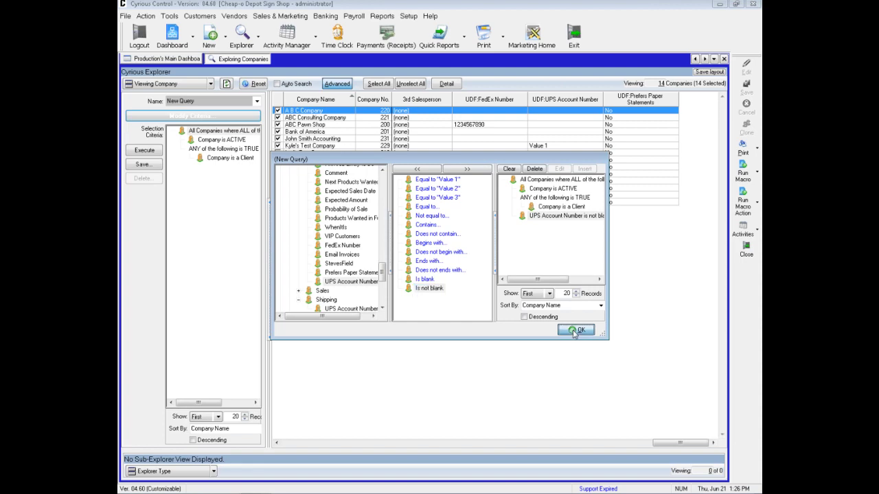
pyautogui.click(253, 60)
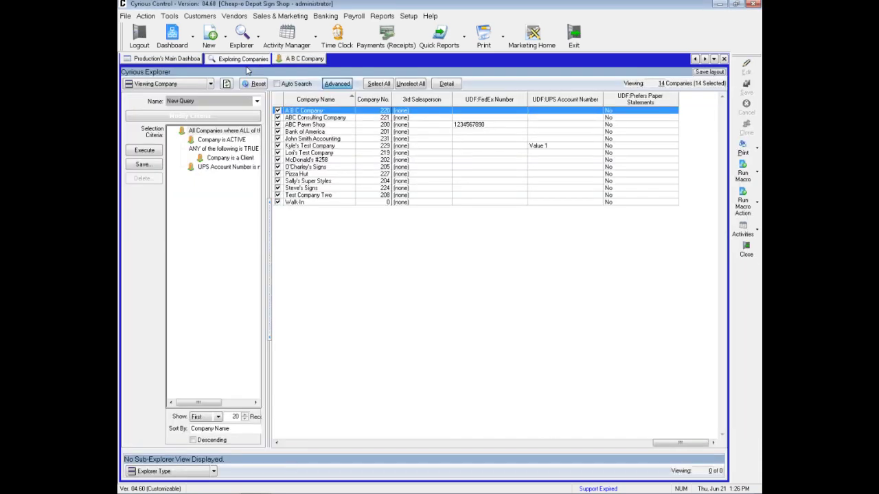
pyautogui.click(227, 85)
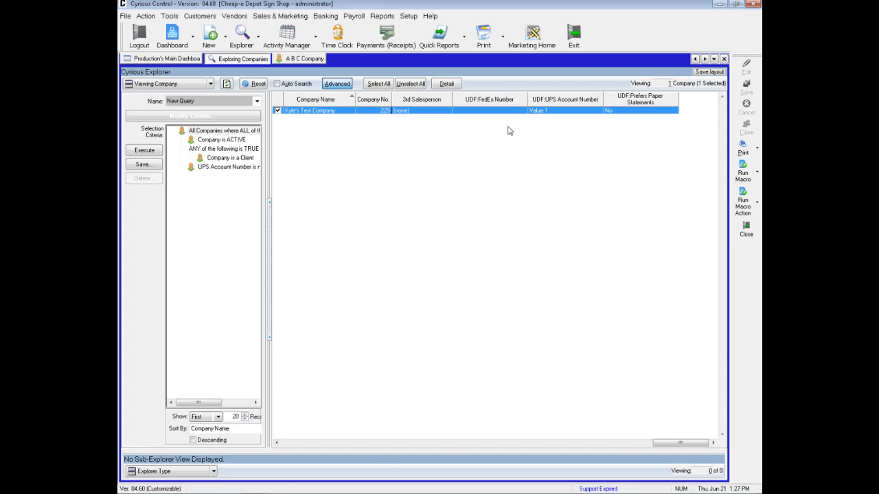
# Step: Close the company explorer and the company record, and open an explorer for orders
pyautogui.click(722, 59)
pyautogui.click(722, 60)
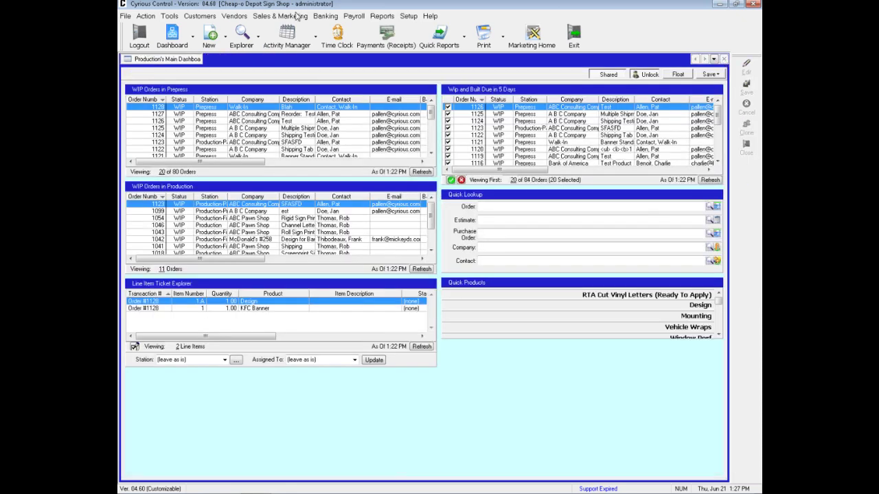
pyautogui.click(259, 41)
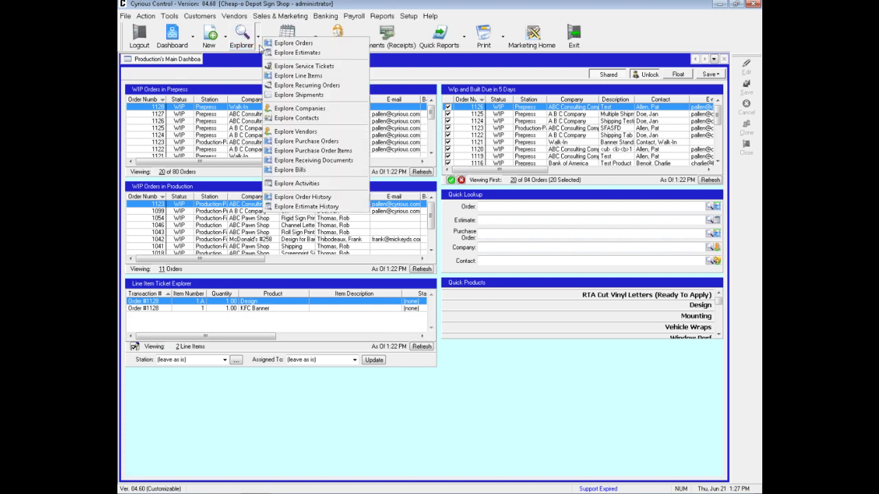
pyautogui.click(284, 43)
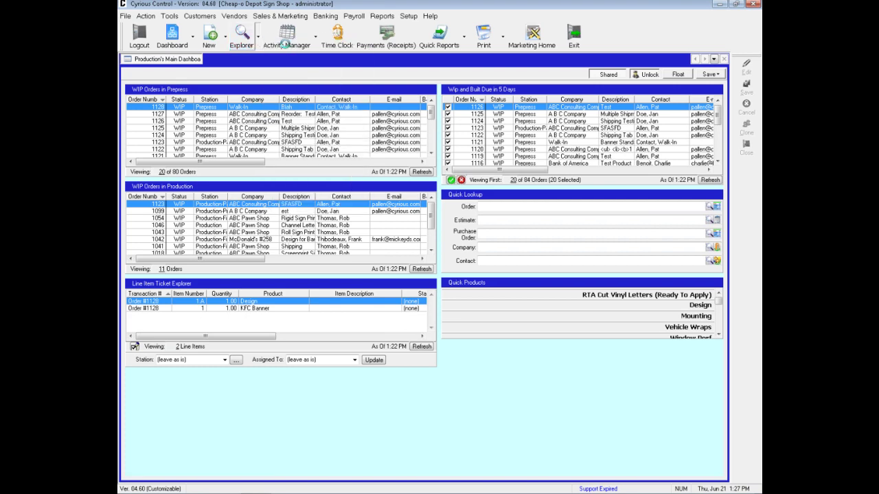
pyautogui.click(284, 43)
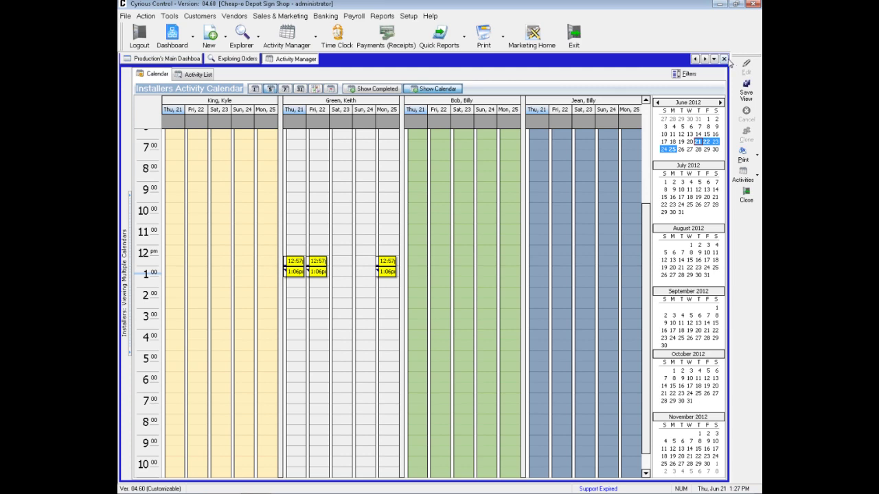
pyautogui.click(724, 59)
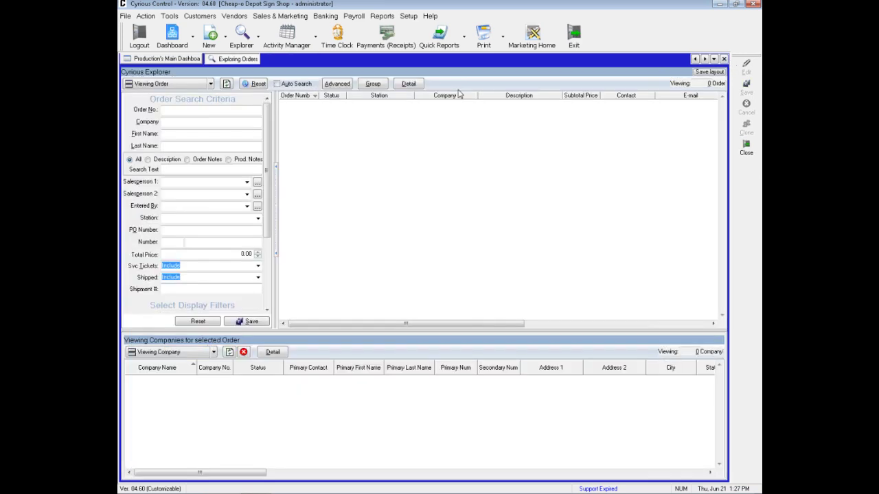
# Step: Open the criteria editor for an advanced order query and expand All Fields in the User Defined Fields under Order Criteria
pyautogui.click(338, 85)
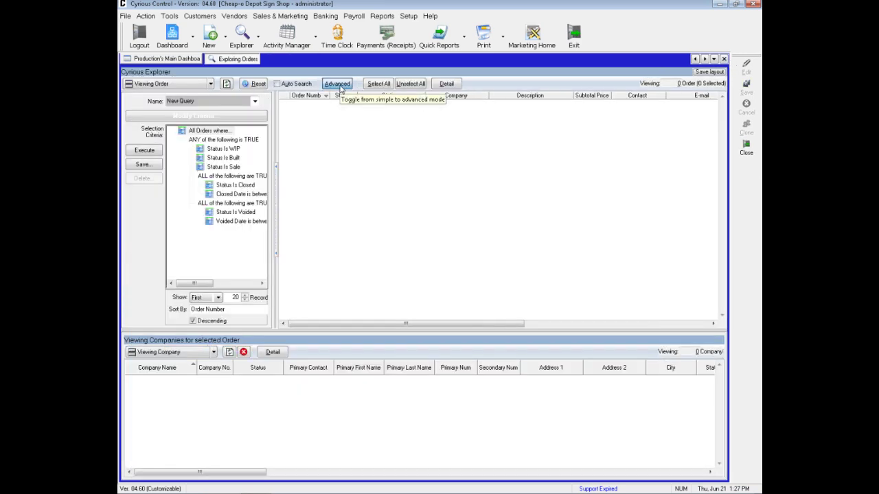
pyautogui.click(197, 118)
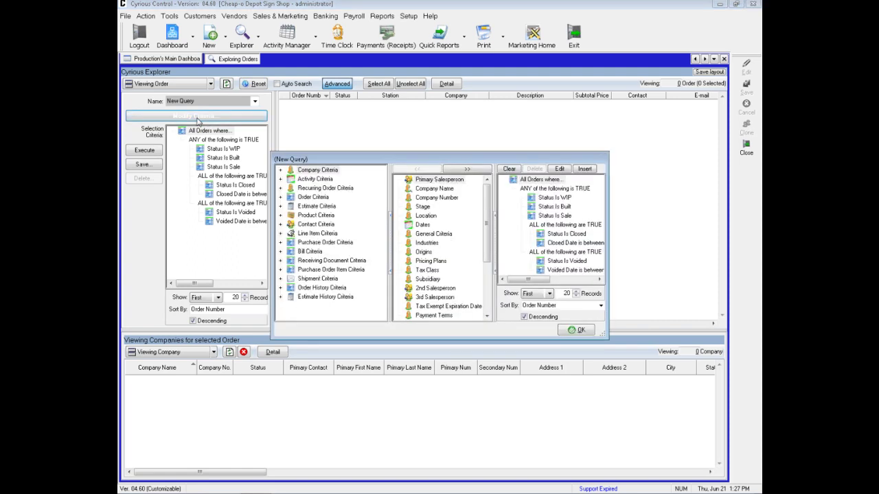
pyautogui.click(280, 197)
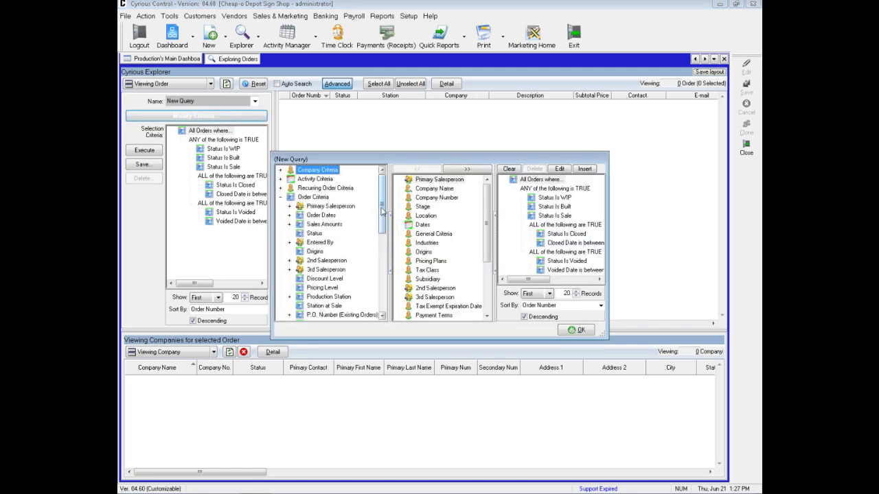
pyautogui.moveTo(383, 211); pyautogui.dragTo(385, 267)
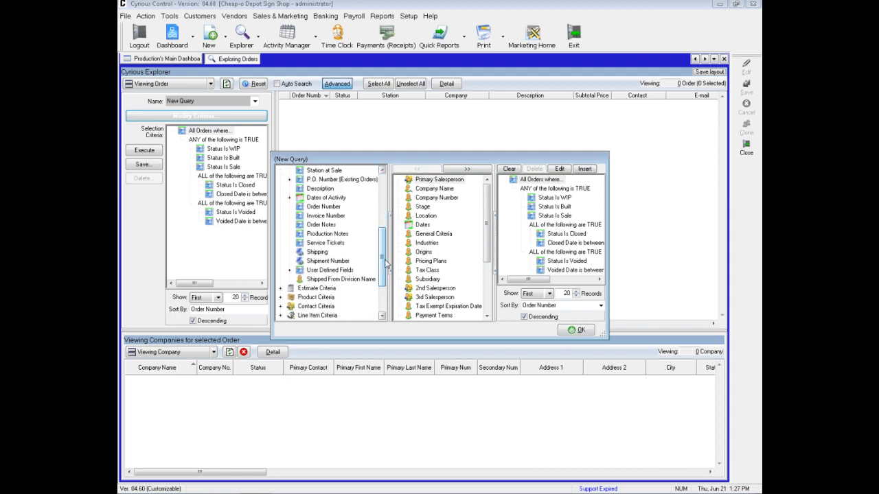
pyautogui.click(290, 270)
pyautogui.moveTo(382, 251); pyautogui.dragTo(385, 265)
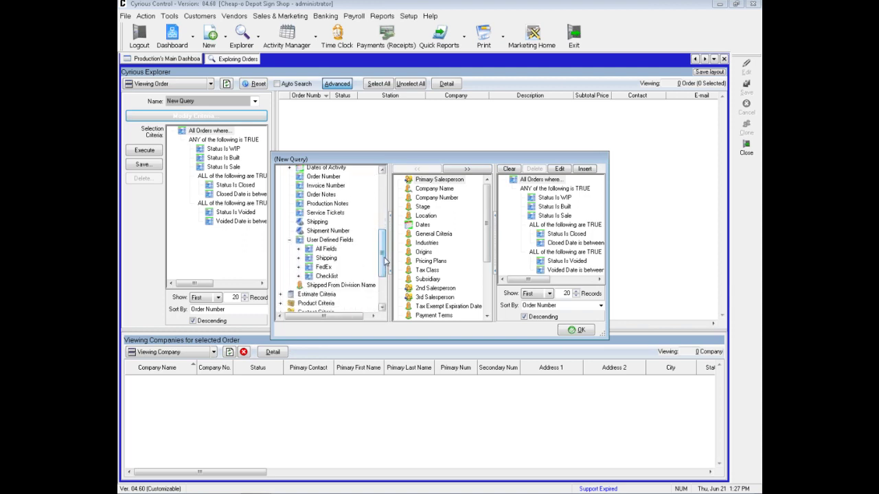
pyautogui.click(299, 249)
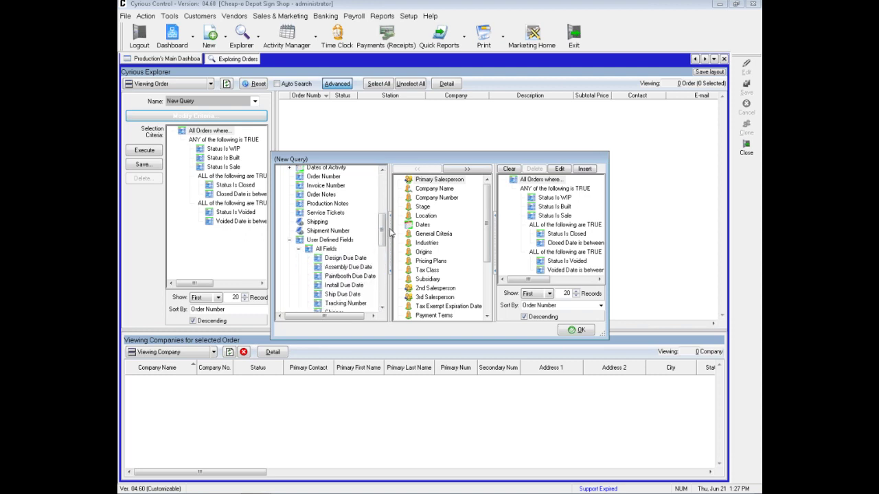
# Step: Add the criterion Estimate in QB & Cyrious Is Checked to the order query, accept it and close the order explorer
pyautogui.moveTo(383, 237); pyautogui.dragTo(384, 271)
pyautogui.click(362, 255)
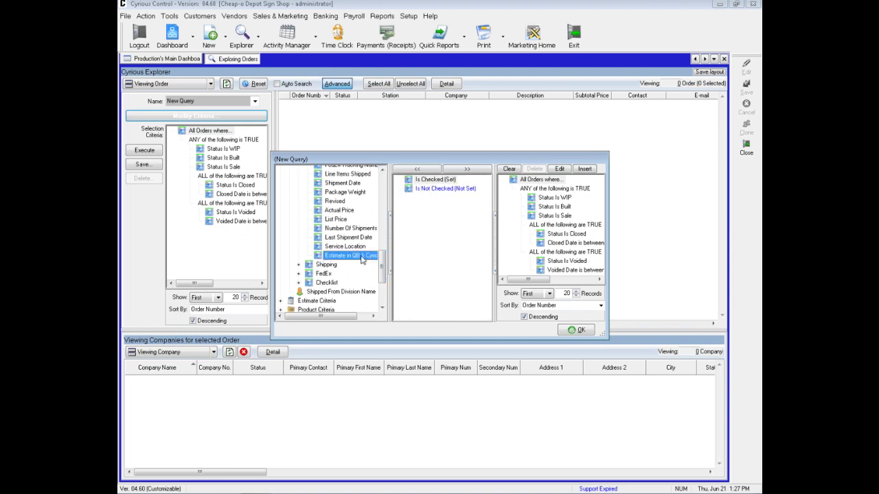
pyautogui.doubleClick(431, 180)
pyautogui.click(572, 331)
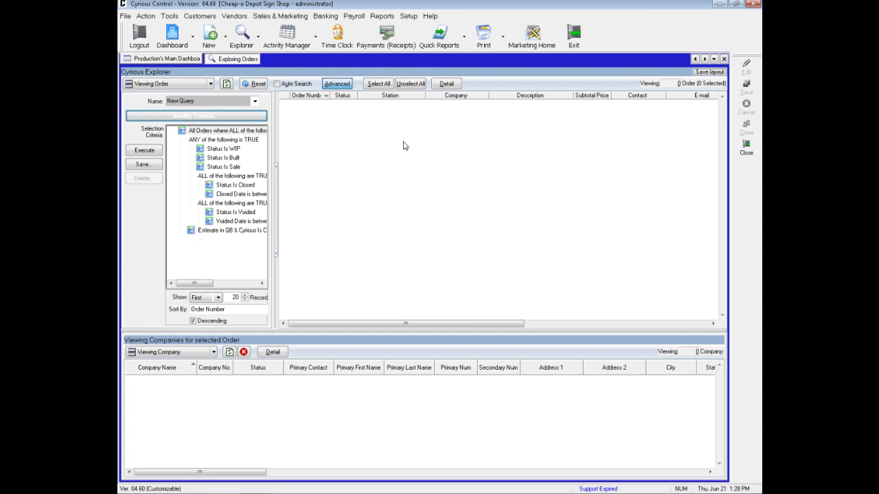
pyautogui.click(723, 60)
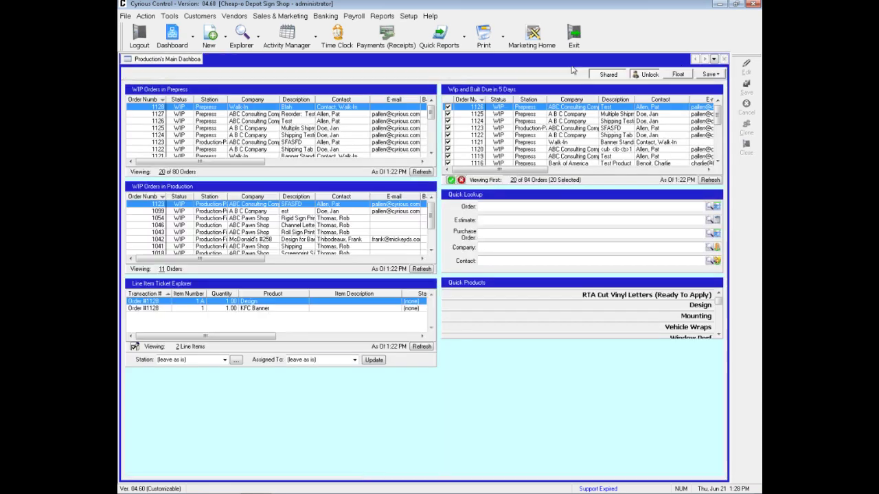